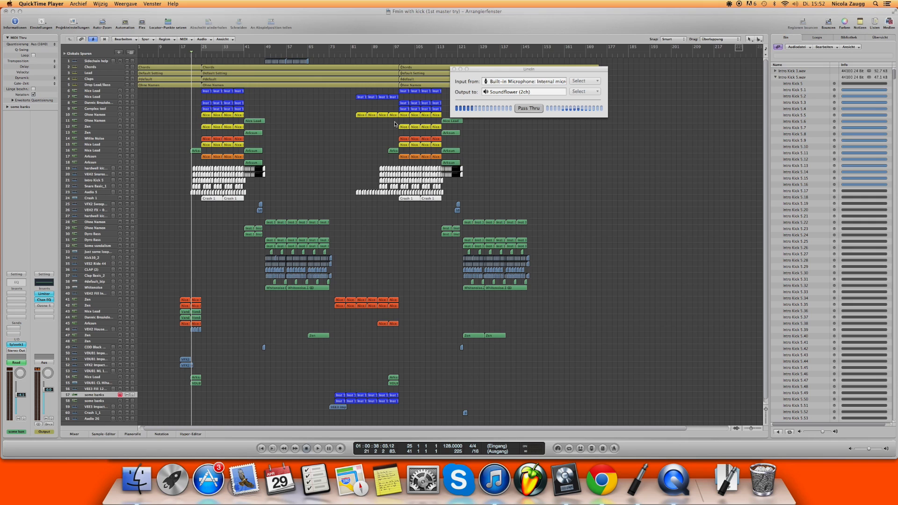
# Step: Switch to Logic Pro and go through the tracks, selecting Dyro Bass, Arksun and Dannic Breakdown in turn and ending on the upper some banks track
pyautogui.scroll(-2, 278, 221)
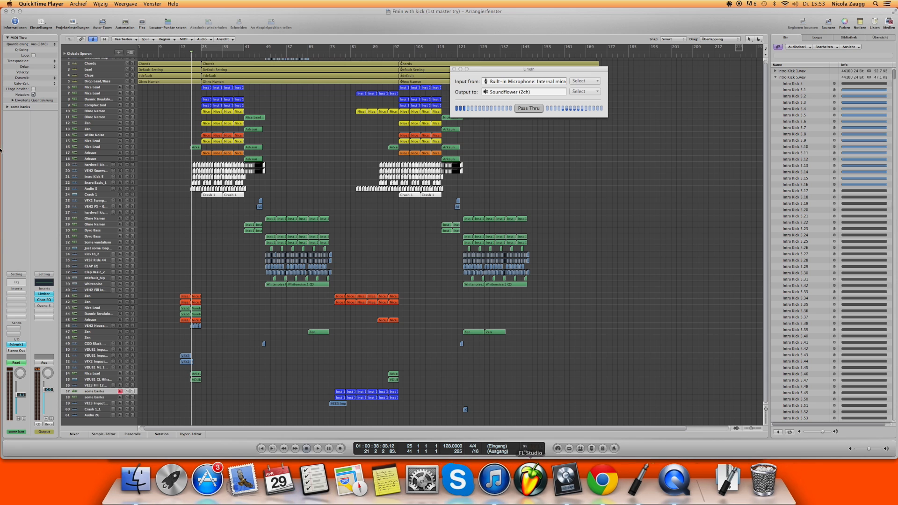
pyautogui.click(114, 238)
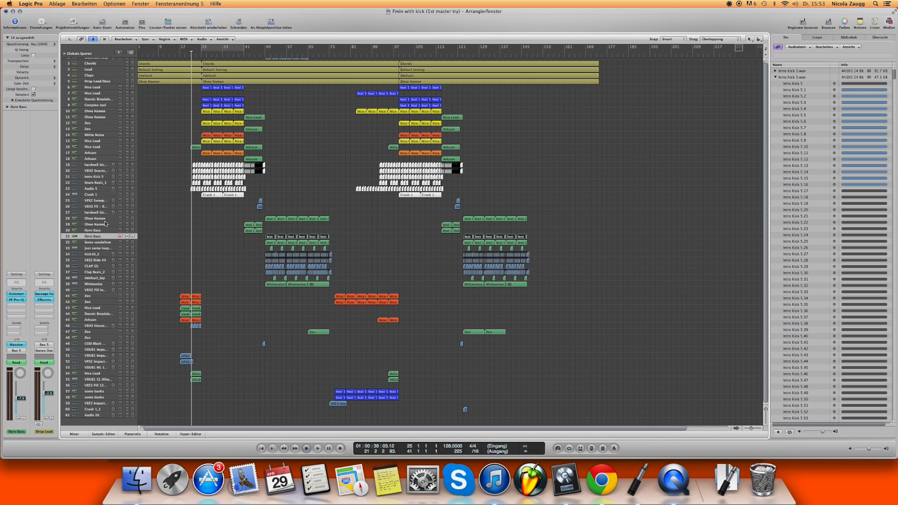
pyautogui.scroll(1, 105, 224)
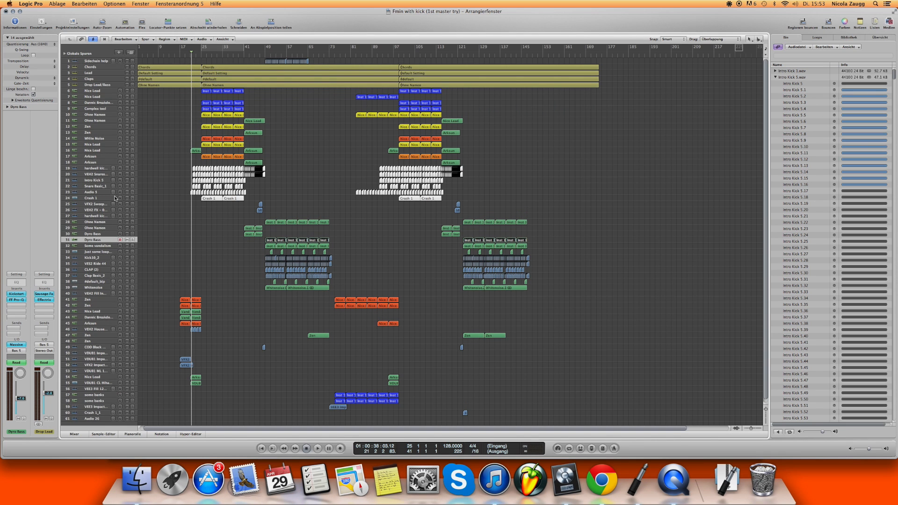
pyautogui.click(92, 164)
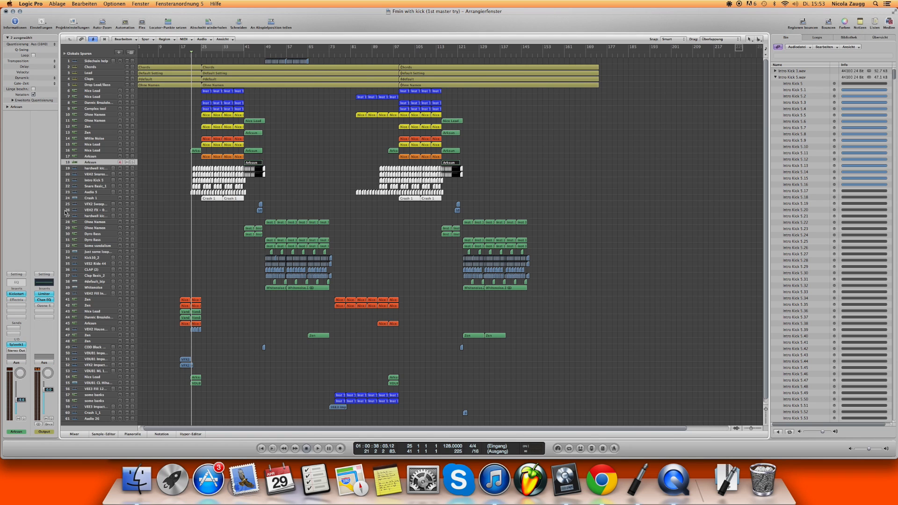
pyautogui.click(97, 115)
pyautogui.click(97, 132)
pyautogui.click(96, 115)
pyautogui.click(96, 102)
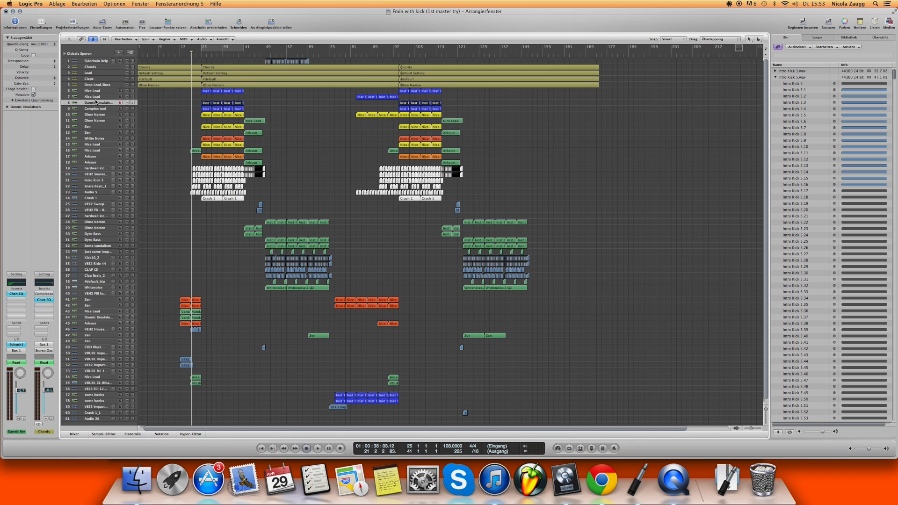
pyautogui.scroll(-1, 84, 411)
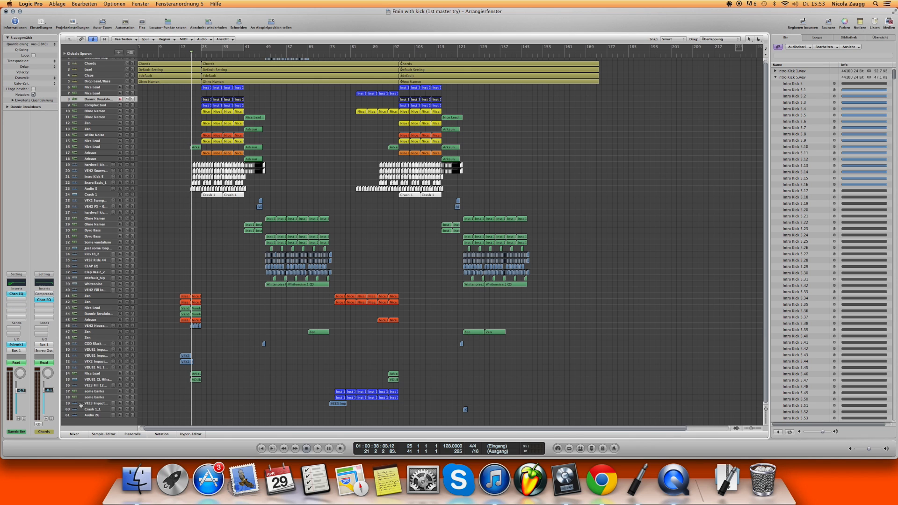
pyautogui.click(80, 356)
pyautogui.click(89, 392)
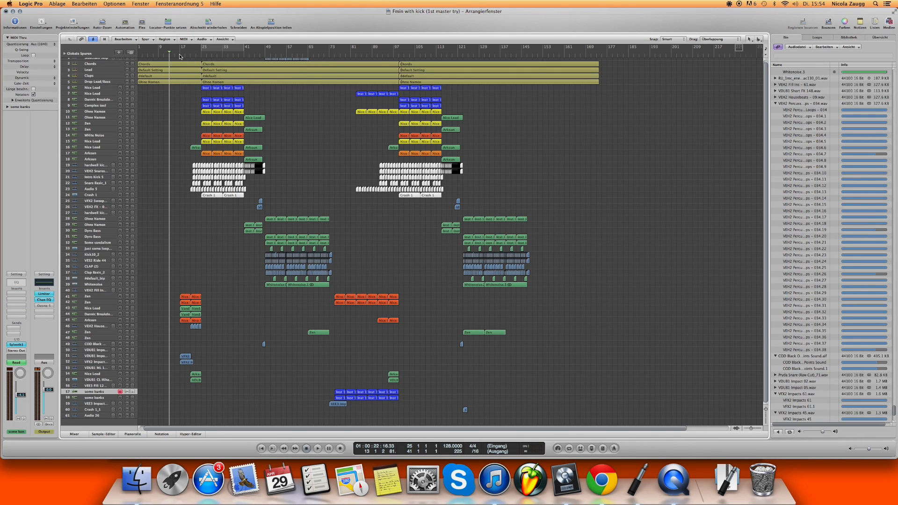
# Step: Play the arrangement from shortly before the first regions at bar 17
pyautogui.click(176, 56)
pyautogui.press('space')
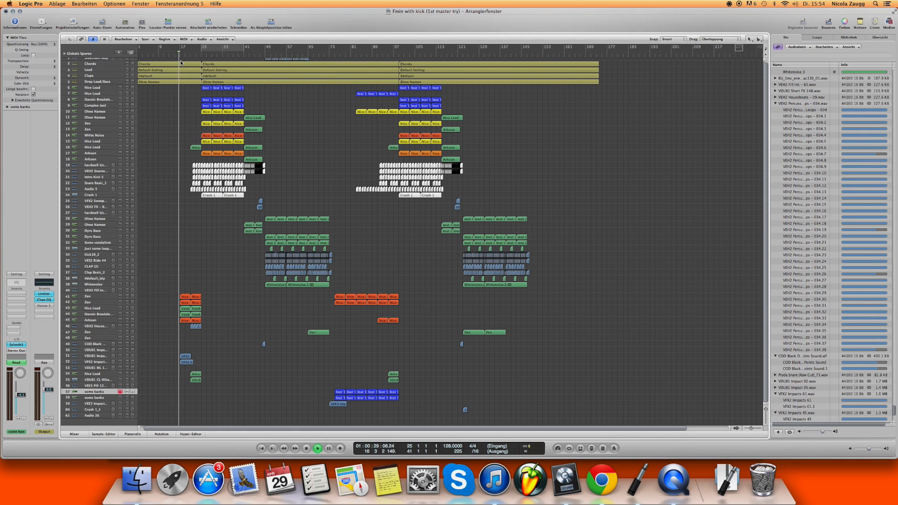
pyautogui.scroll(1, 183, 67)
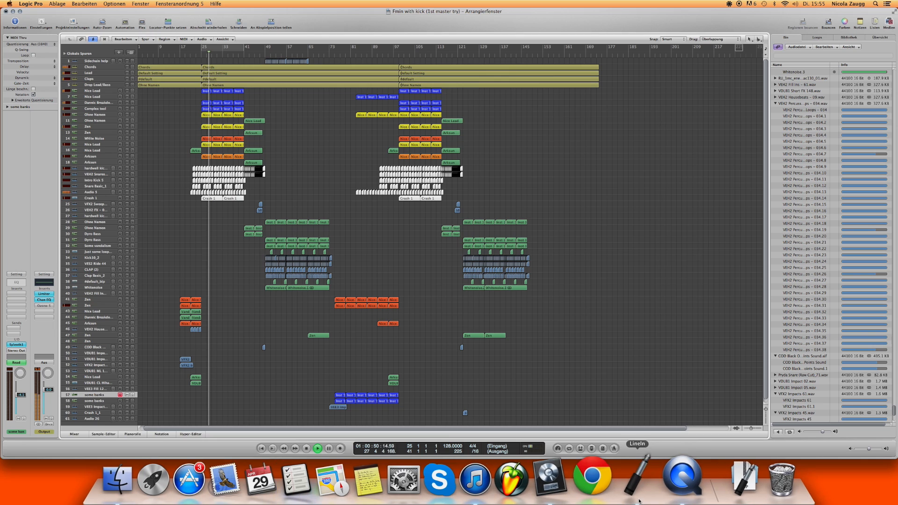
# Step: Switch to LineIn, turn off Pass Thru for the built-in microphone, and return to Logic Pro
pyautogui.click(637, 481)
pyautogui.click(529, 108)
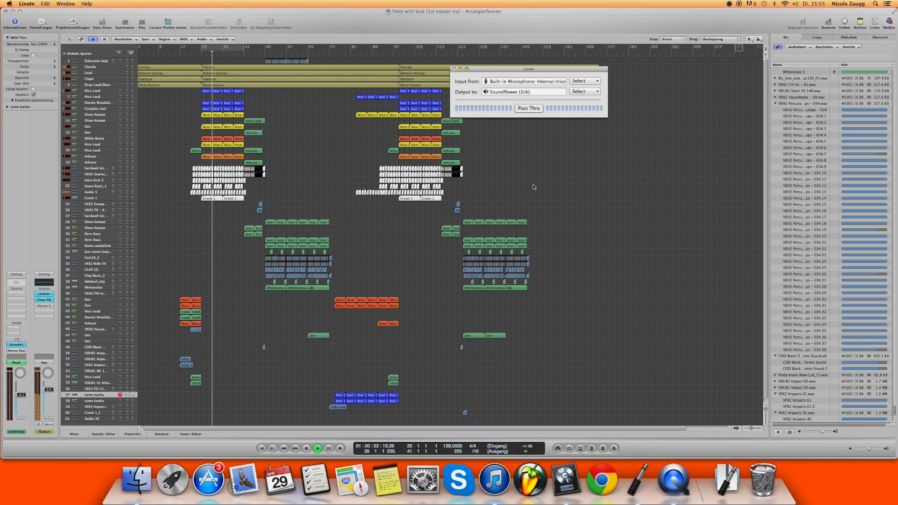
pyautogui.click(534, 186)
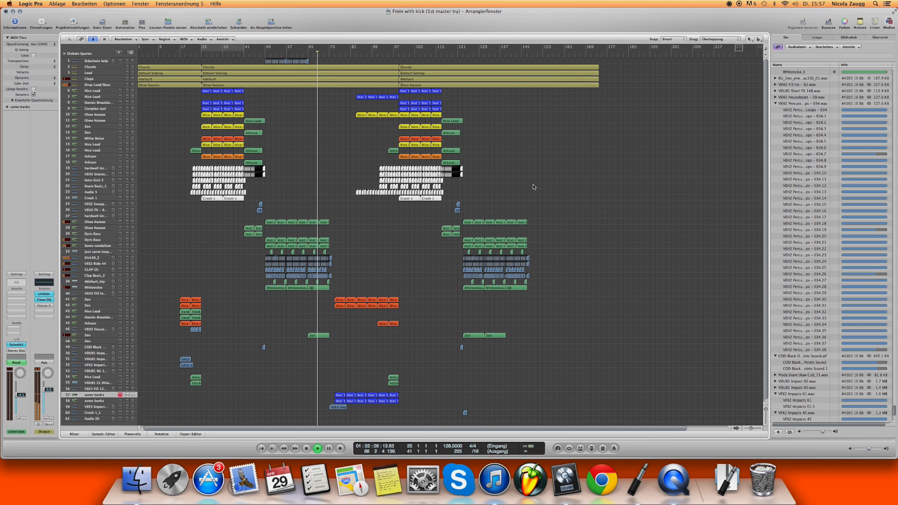
# Step: Turn Pass Thru back on in LineIn, return to Logic Pro and stop the playback
pyautogui.click(637, 480)
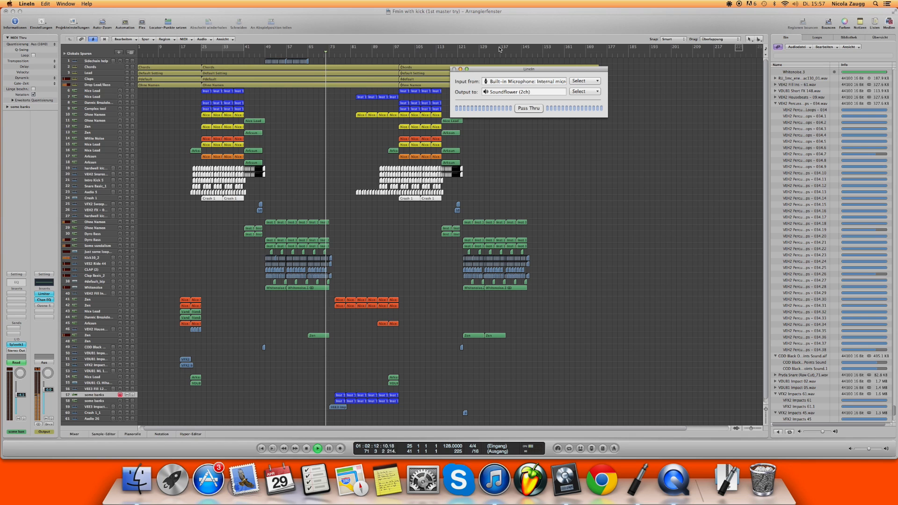
pyautogui.click(529, 108)
pyautogui.click(435, 242)
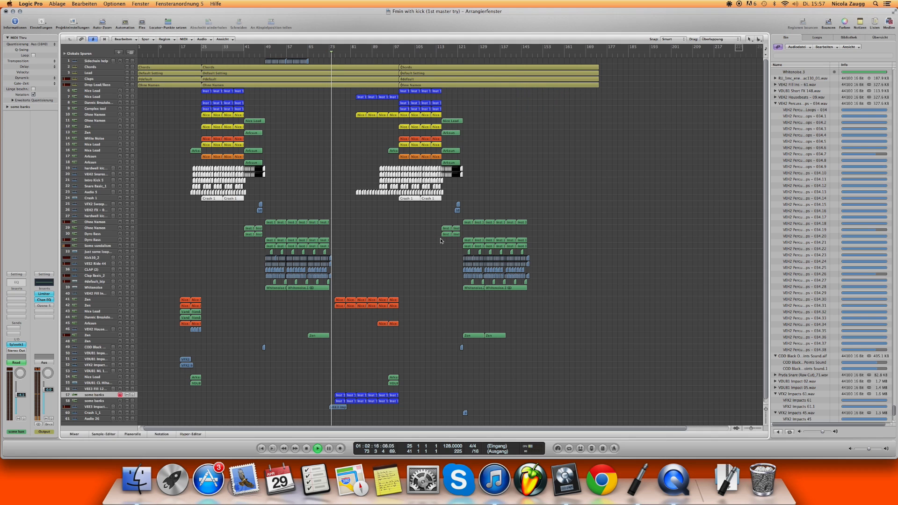
pyautogui.press('space')
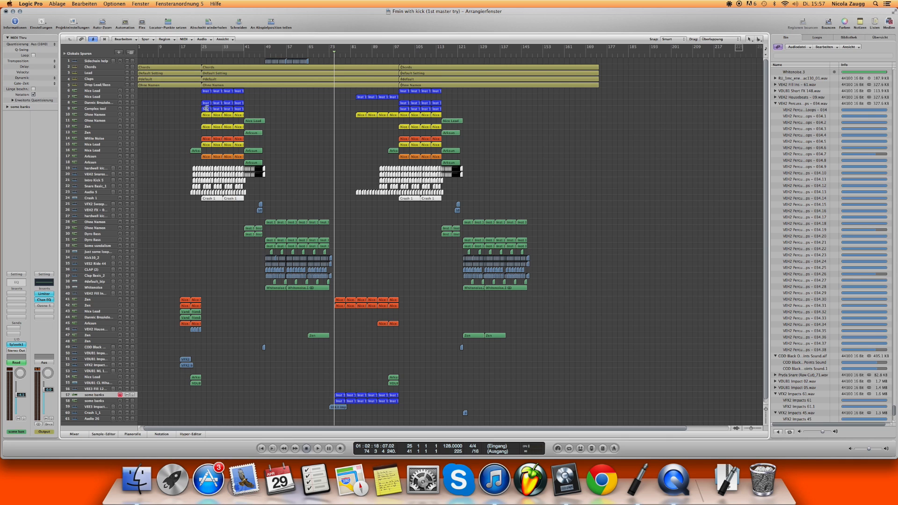
# Step: Select the blue chord regions starting at bar 25 on tracks 6, 8 and 9 and open them in the Piano Roll
pyautogui.click(218, 173)
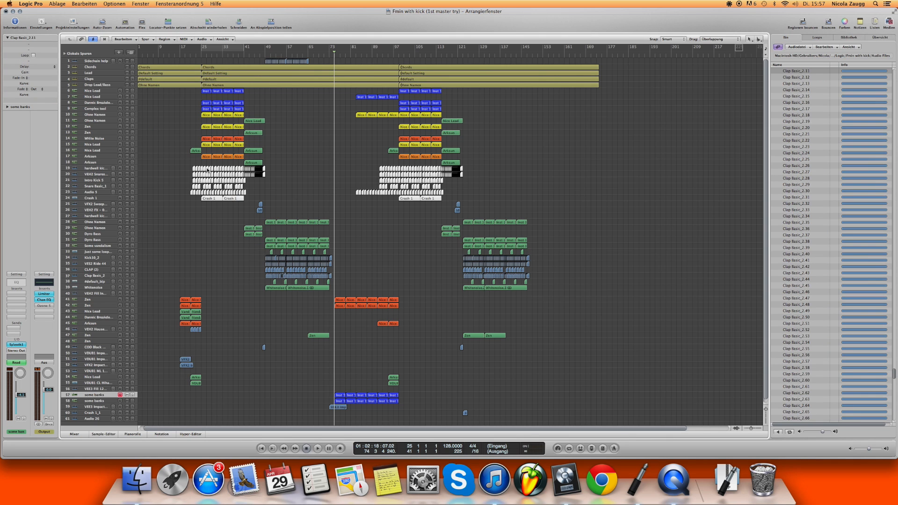
pyautogui.click(190, 101)
pyautogui.click(203, 91)
pyautogui.moveTo(182, 111); pyautogui.dragTo(243, 92)
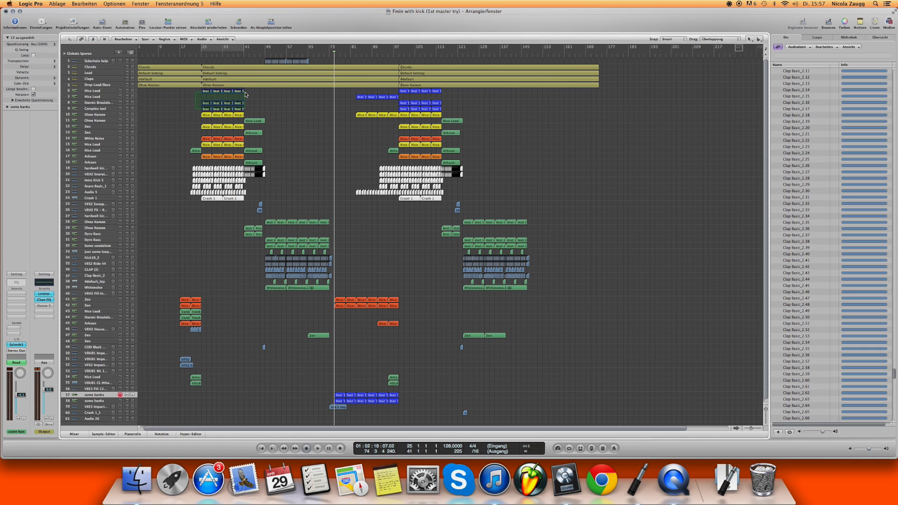
pyautogui.press('p')
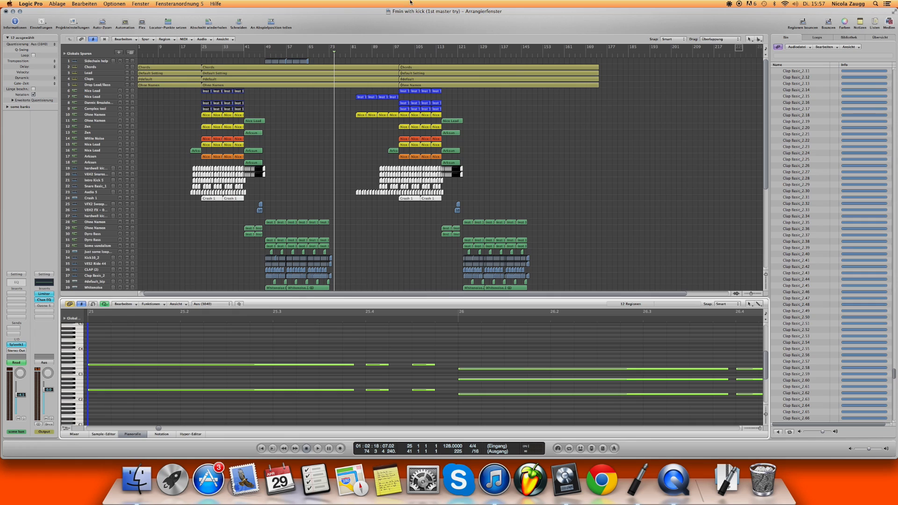
# Step: Examine the whole chord progression from bar 25 to 41 in the Piano Roll and audition some of its pitches on the keyboard
pyautogui.moveTo(388, 14)
pyautogui.mouseDown()
pyautogui.moveTo(398, 24)
pyautogui.moveTo(383, 15)
pyautogui.mouseUp()
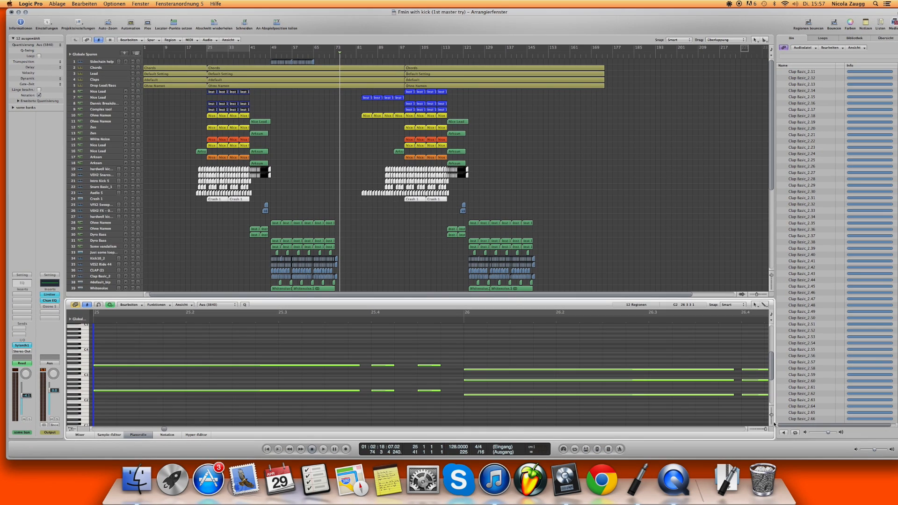
pyautogui.moveTo(765, 429); pyautogui.dragTo(761, 429)
pyautogui.moveTo(227, 428)
pyautogui.mouseDown()
pyautogui.moveTo(207, 429)
pyautogui.moveTo(216, 429)
pyautogui.mouseUp()
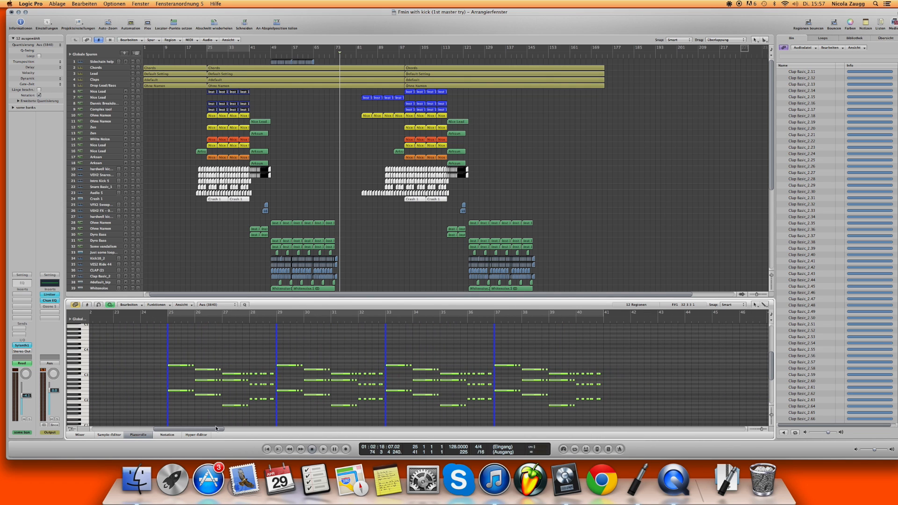
pyautogui.scroll(-4, 211, 355)
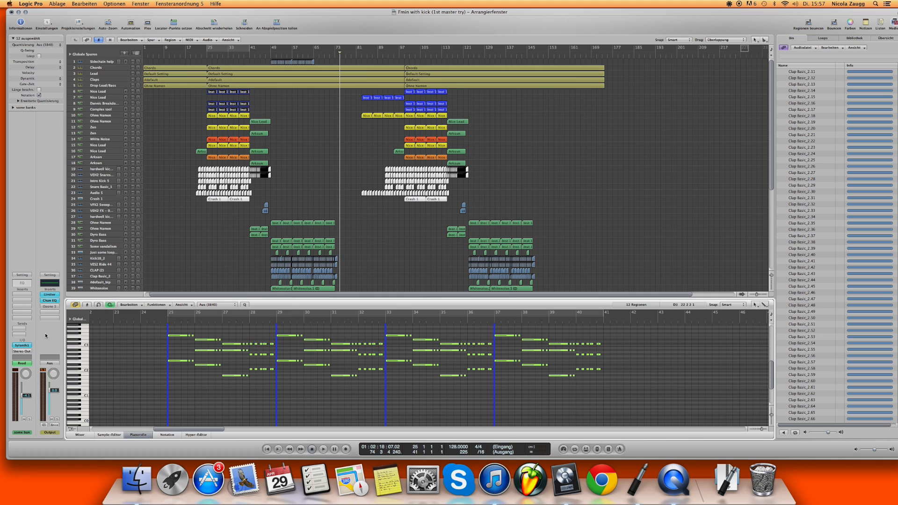
pyautogui.click(79, 341)
pyautogui.click(78, 350)
pyautogui.click(405, 376)
pyautogui.scroll(10, 405, 376)
pyautogui.scroll(-10, 405, 376)
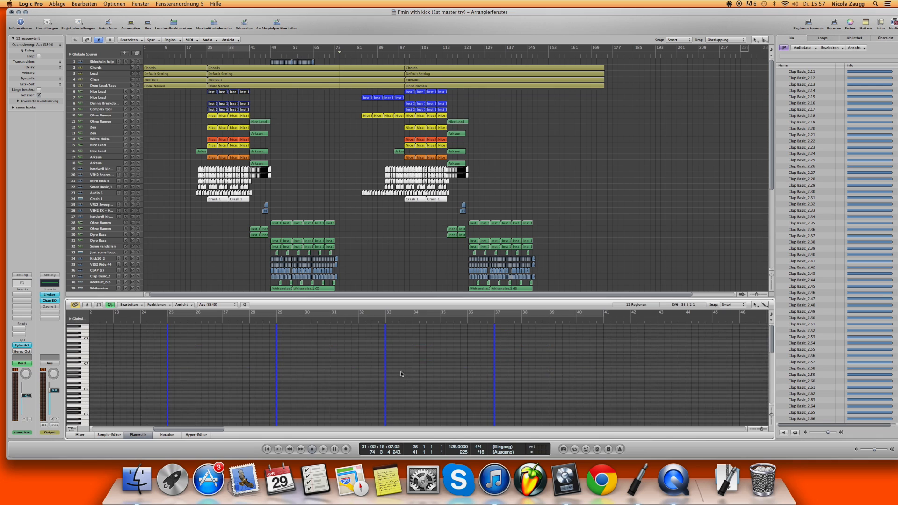
# Step: Select the first yellow region on track 10 and listen to the Chords track soloed from bar 25
pyautogui.click(212, 116)
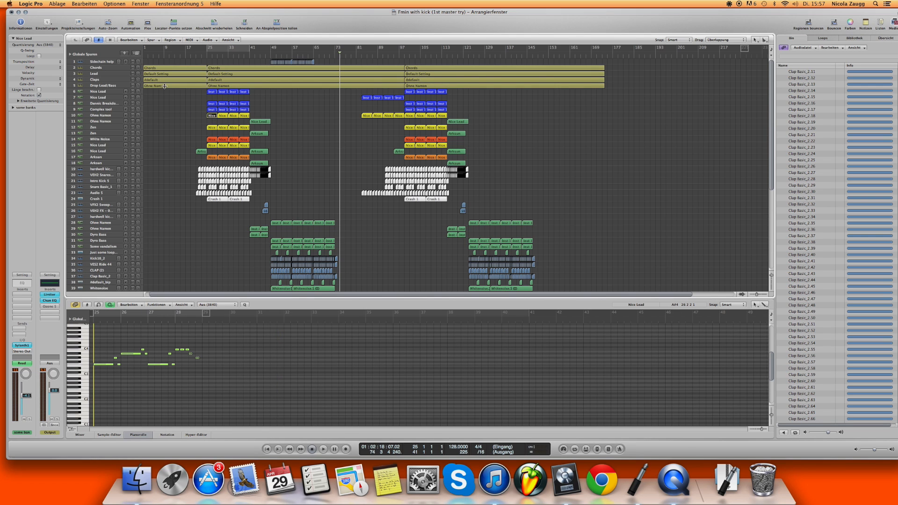
pyautogui.click(204, 58)
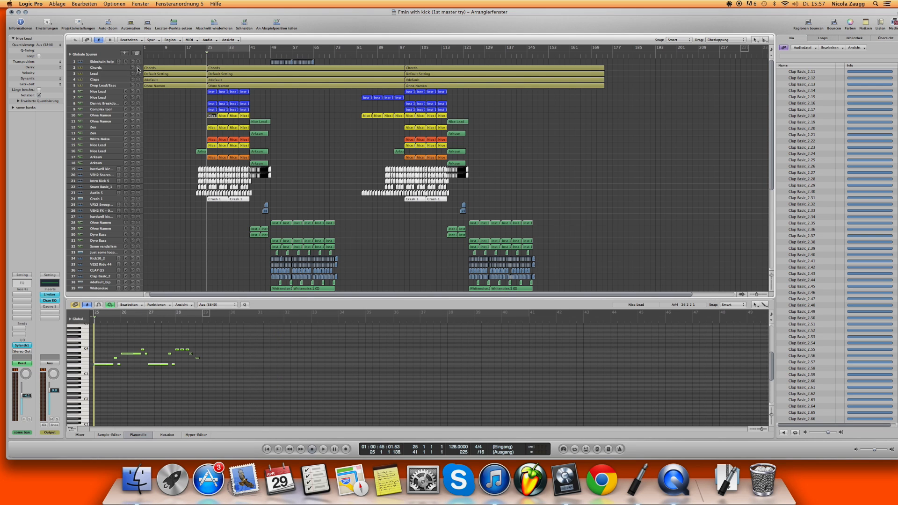
pyautogui.press('space')
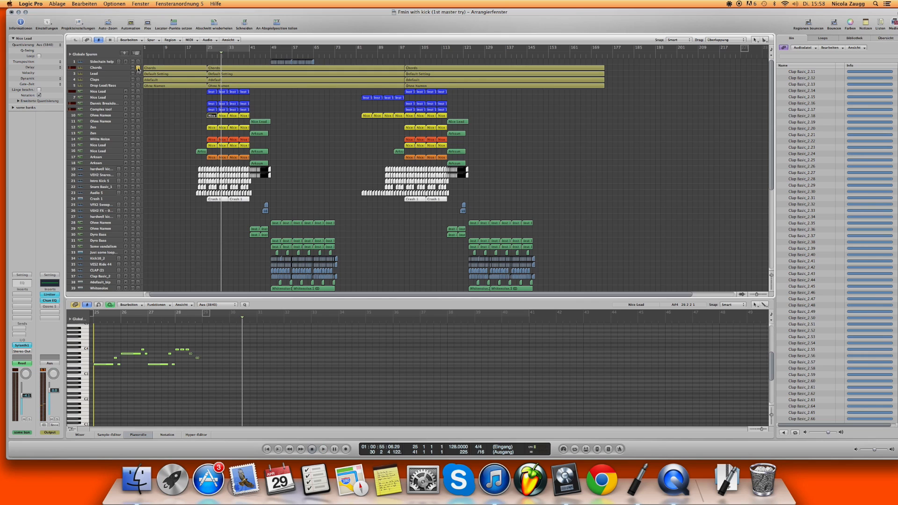
# Step: Select the Chords track and the Nice Lead track on track 6, then view the lead's Sylenth1 instrument and close it
pyautogui.click(111, 67)
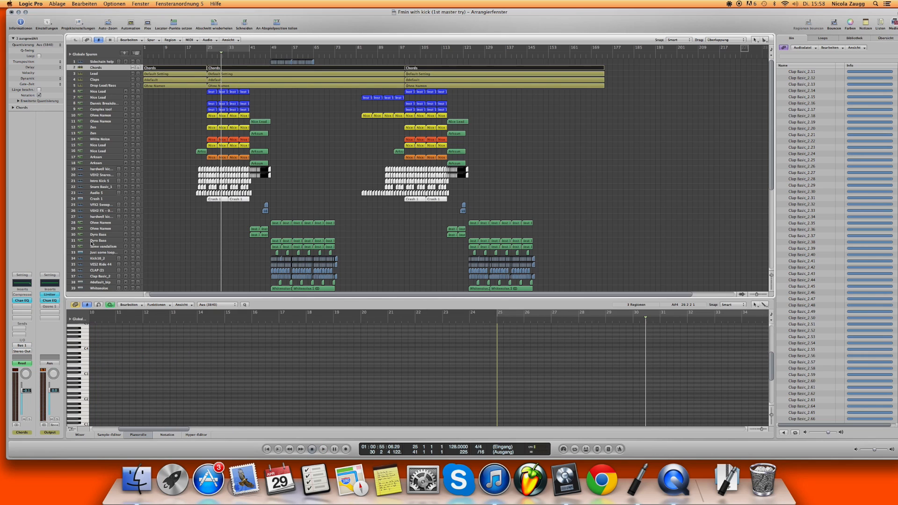
pyautogui.click(177, 122)
pyautogui.click(107, 91)
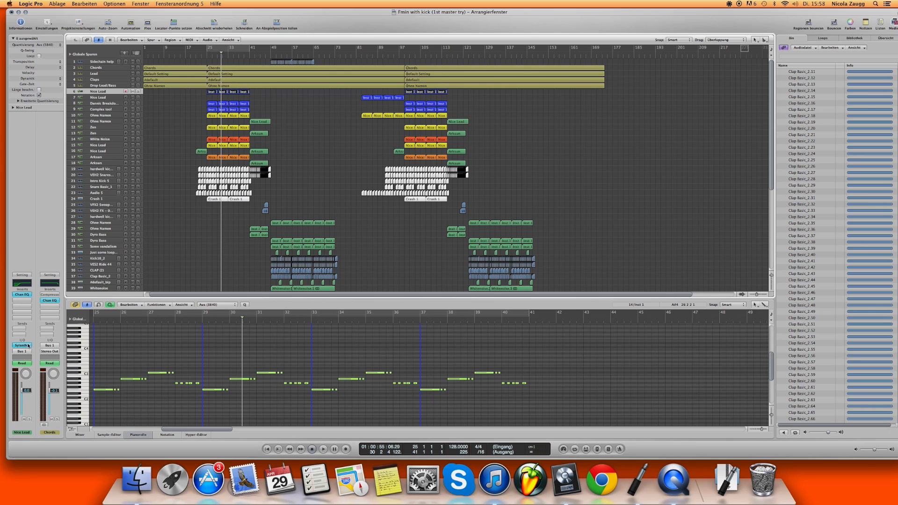
pyautogui.press('v')
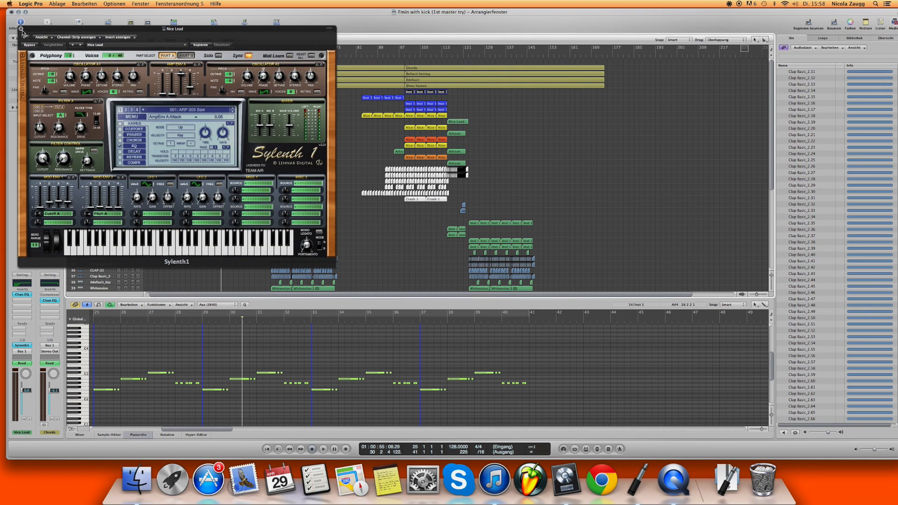
pyautogui.click(22, 29)
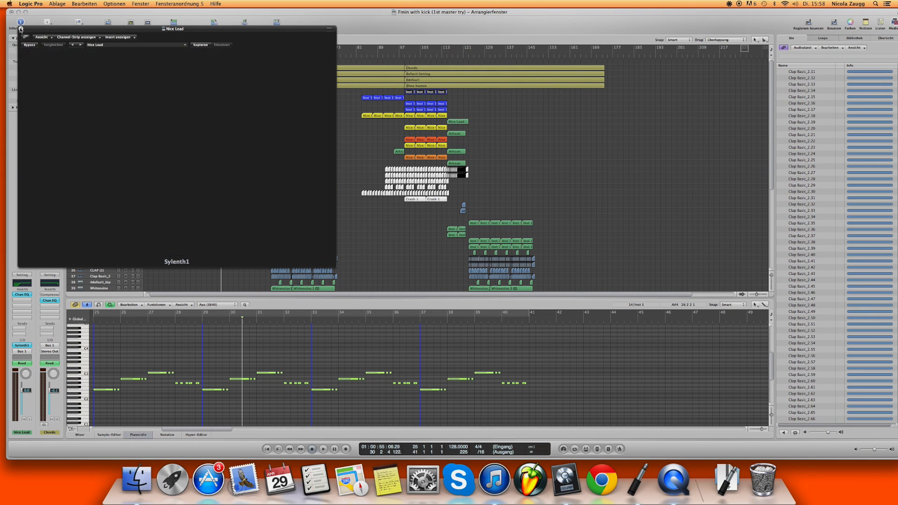
# Step: Show the first yellow region of the Zen track on track 12 in the Piano Roll and select its lowest melody notes
pyautogui.click(172, 115)
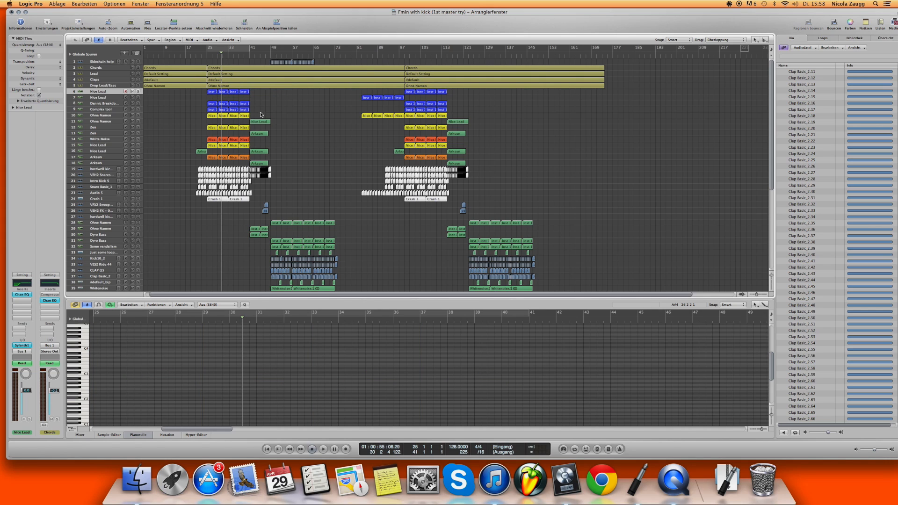
pyautogui.moveTo(232, 100); pyautogui.dragTo(202, 91)
pyautogui.click(195, 124)
pyautogui.moveTo(208, 135)
pyautogui.mouseDown()
pyautogui.moveTo(245, 117)
pyautogui.moveTo(195, 125)
pyautogui.mouseUp()
pyautogui.click(209, 128)
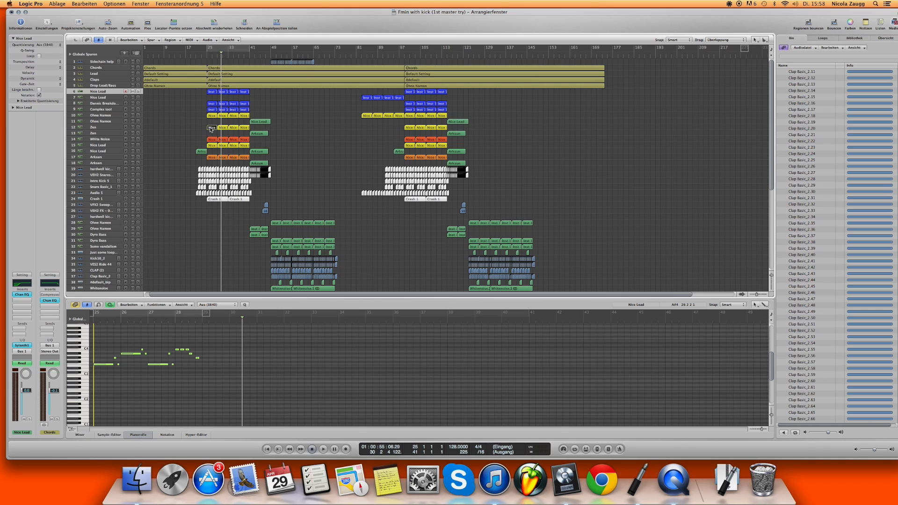
pyautogui.click(84, 364)
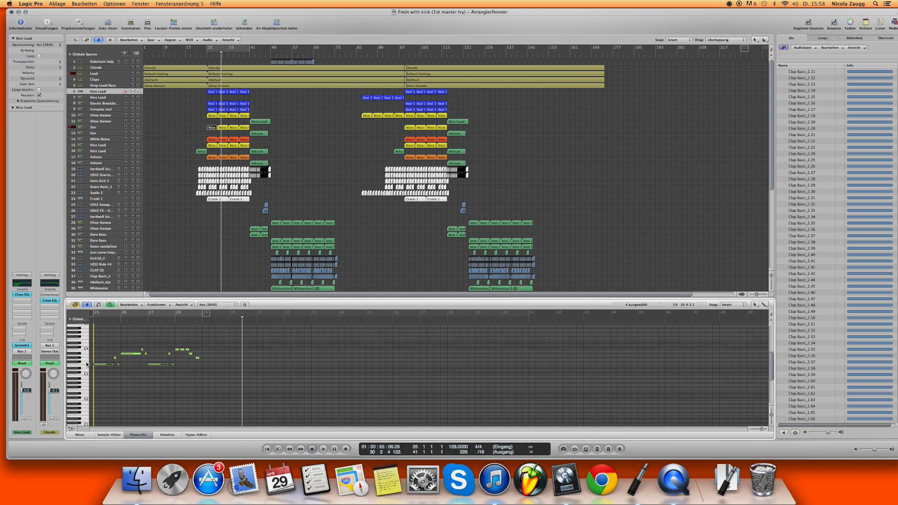
# Step: Compare the group tracks by selecting the Drop Lead/Bass region at bar 25 and alternating between tracks, ending on the Lead track
pyautogui.click(192, 109)
pyautogui.moveTo(176, 108); pyautogui.dragTo(195, 102)
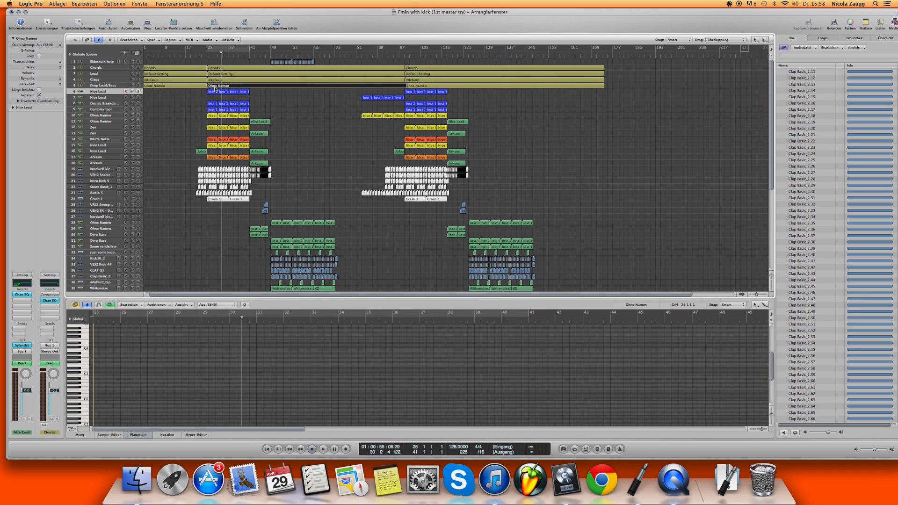
pyautogui.click(107, 74)
pyautogui.click(115, 93)
pyautogui.click(107, 74)
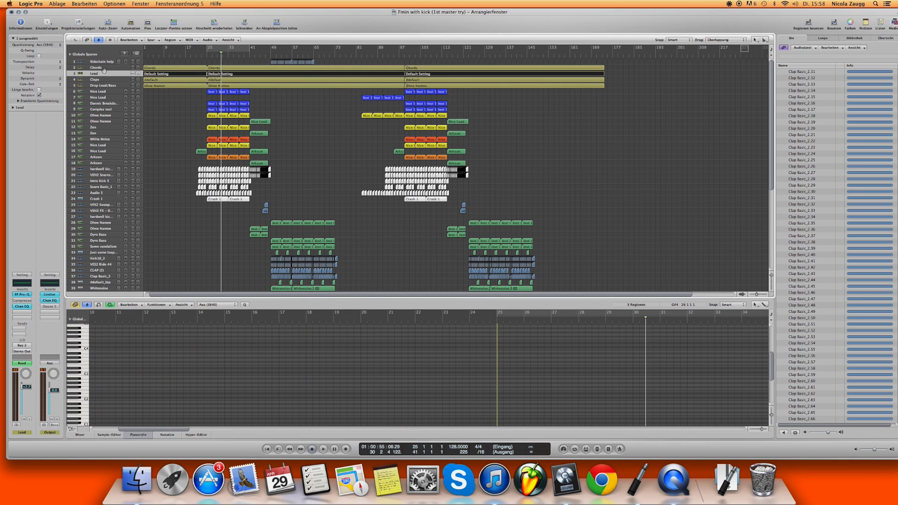
pyautogui.click(105, 85)
pyautogui.click(113, 73)
pyautogui.click(106, 86)
pyautogui.click(105, 73)
# Step: Listen to the Lead track soloed from bar 25, then stop the playback
pyautogui.press('space')
pyautogui.click(207, 55)
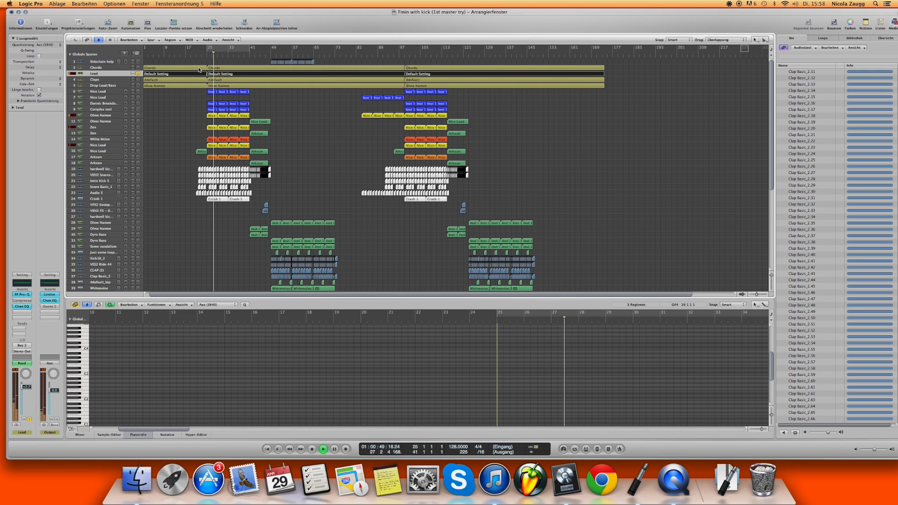
pyautogui.press('space')
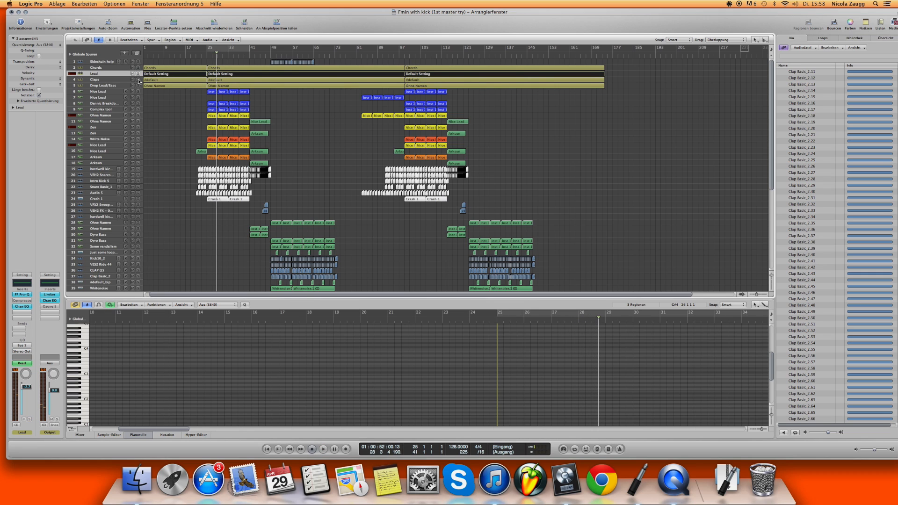
# Step: Listen to the soloed Claps track, then play the full arrangement from bar 25 and stop
pyautogui.click(184, 255)
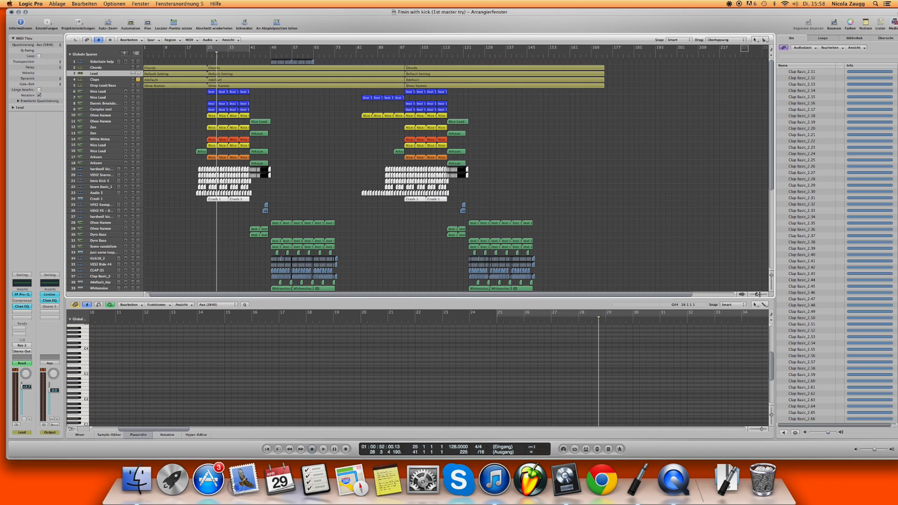
pyautogui.moveTo(760, 294); pyautogui.dragTo(761, 294)
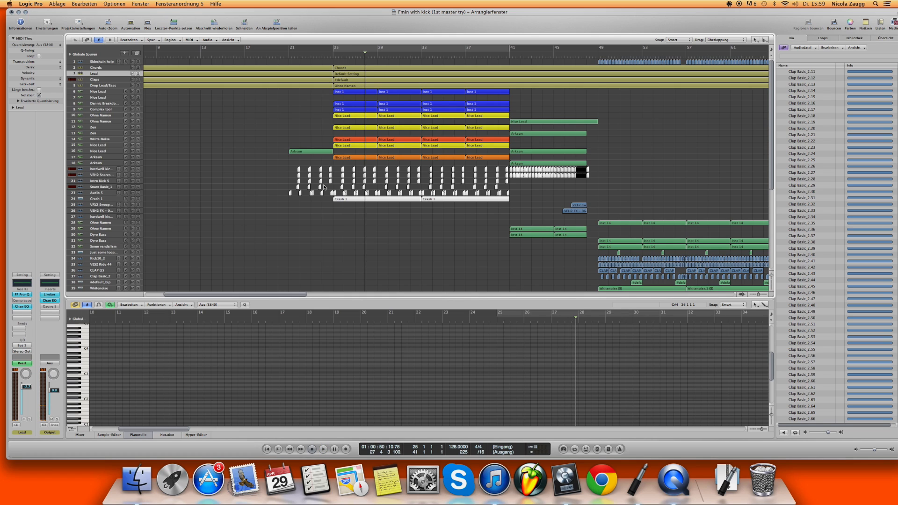
pyautogui.click(331, 58)
pyautogui.press('space')
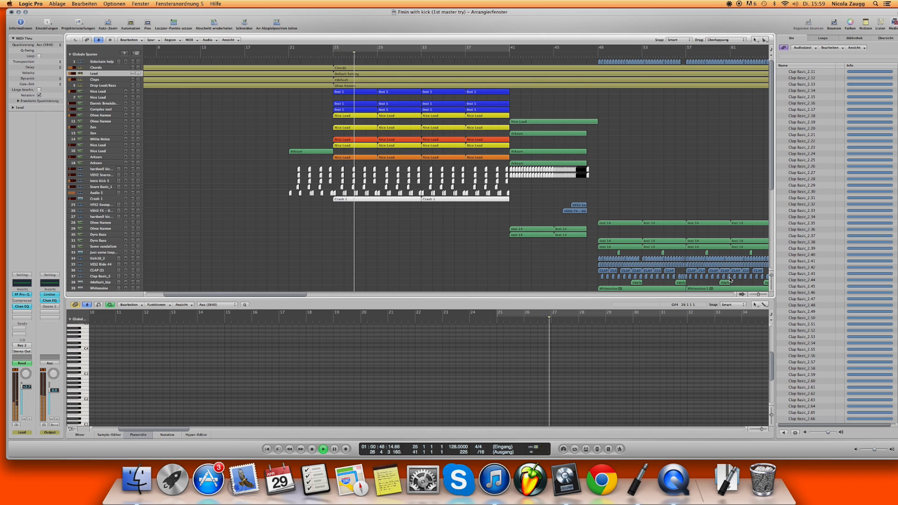
pyautogui.press('space')
# Step: Show the first green region at bar 49 on the Ohne Namen track 28 in the Piano Roll
pyautogui.moveTo(759, 294); pyautogui.dragTo(770, 272)
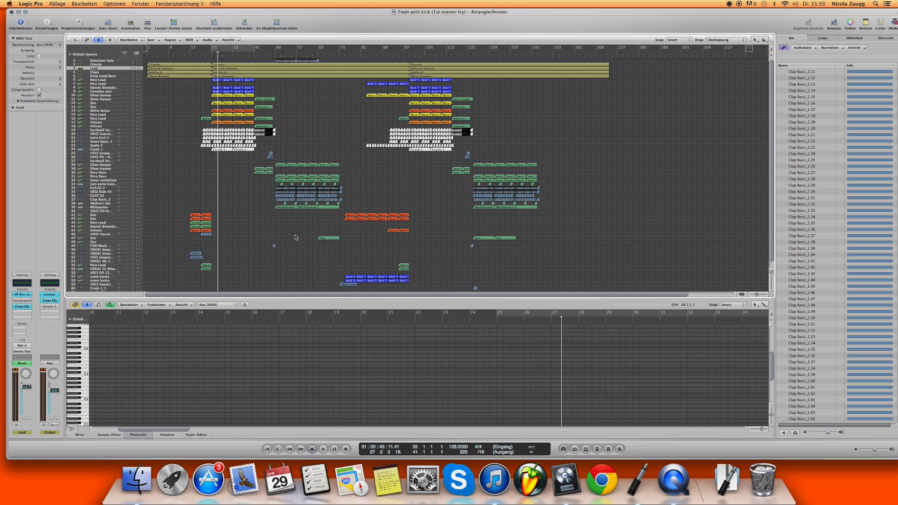
pyautogui.scroll(-2, 291, 223)
pyautogui.moveTo(274, 56); pyautogui.dragTo(270, 56)
pyautogui.click(270, 60)
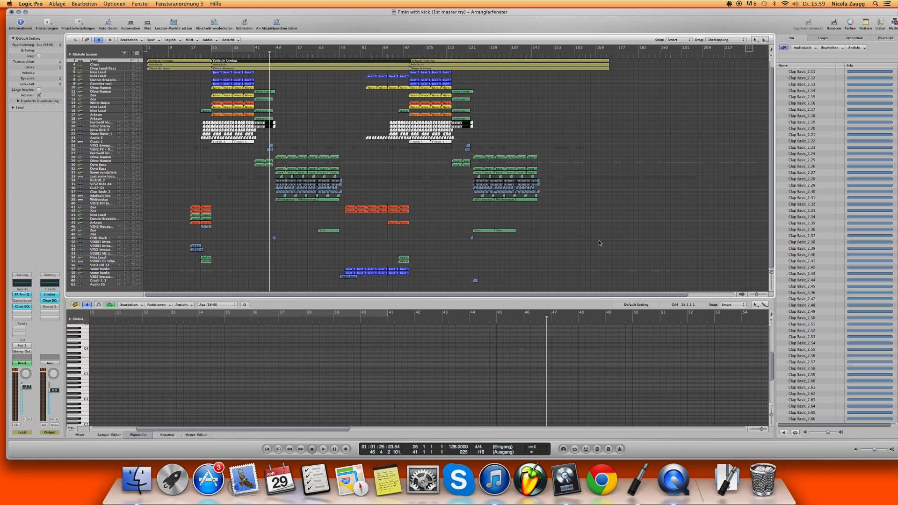
pyautogui.moveTo(756, 294); pyautogui.dragTo(759, 295)
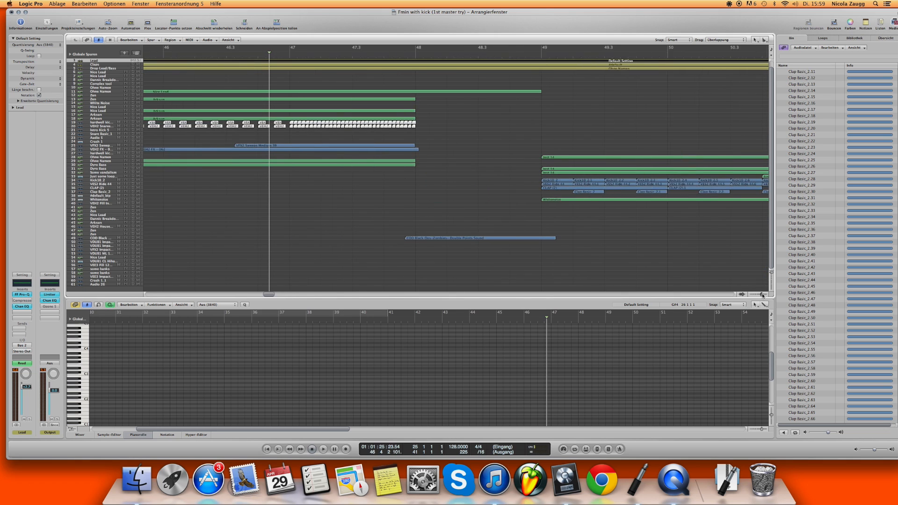
pyautogui.moveTo(295, 294); pyautogui.dragTo(304, 295)
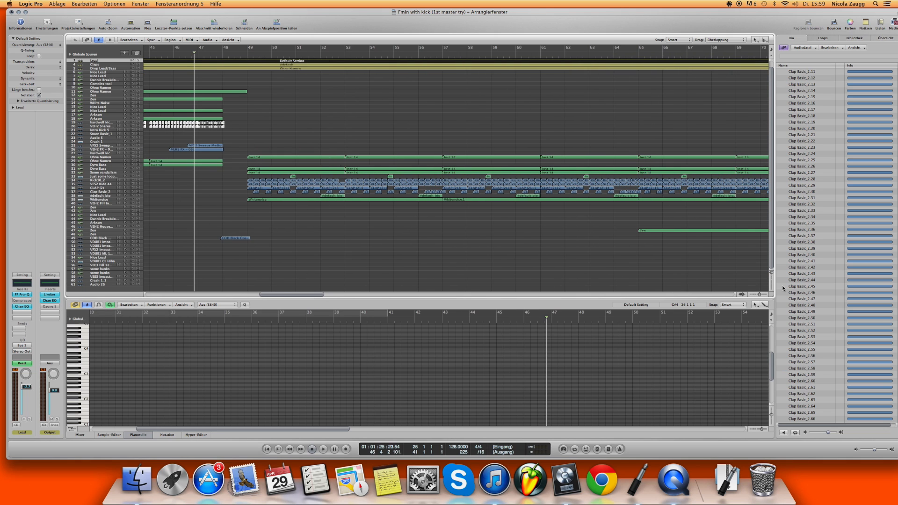
pyautogui.moveTo(757, 294); pyautogui.dragTo(738, 290)
pyautogui.click(256, 158)
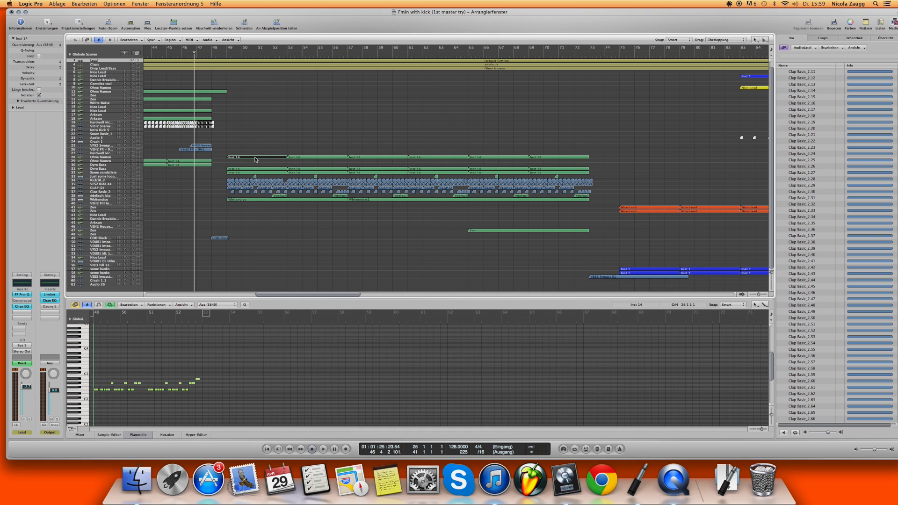
# Step: Solo the Ohne Namen track 28 and listen to the drop from just before bar 49, then stop the playback
pyautogui.moveTo(233, 138); pyautogui.dragTo(240, 219)
pyautogui.click(235, 162)
pyautogui.click(235, 157)
pyautogui.click(225, 54)
pyautogui.click(138, 157)
pyautogui.press('space')
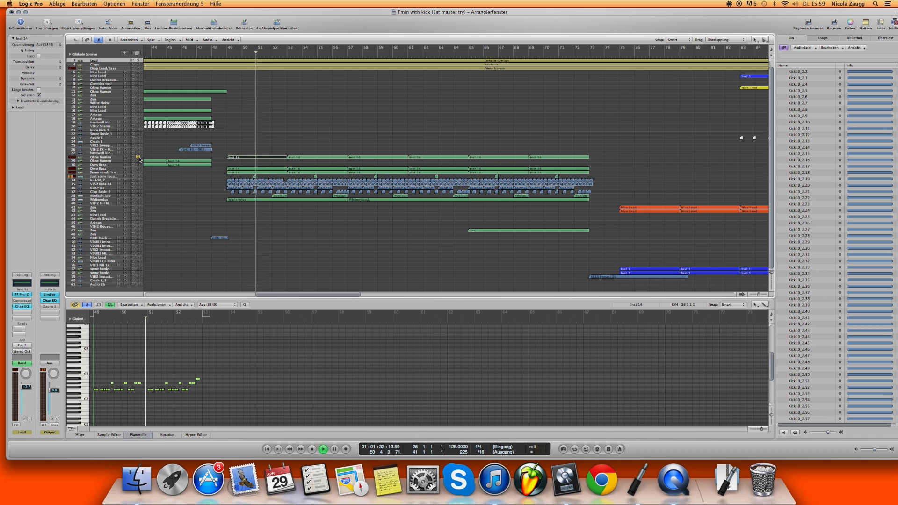
pyautogui.press('space')
# Step: Listen to the Dyro Bass track 31 soloed, then to the soloed Some vandalism track 32 from before bar 49
pyautogui.press('space')
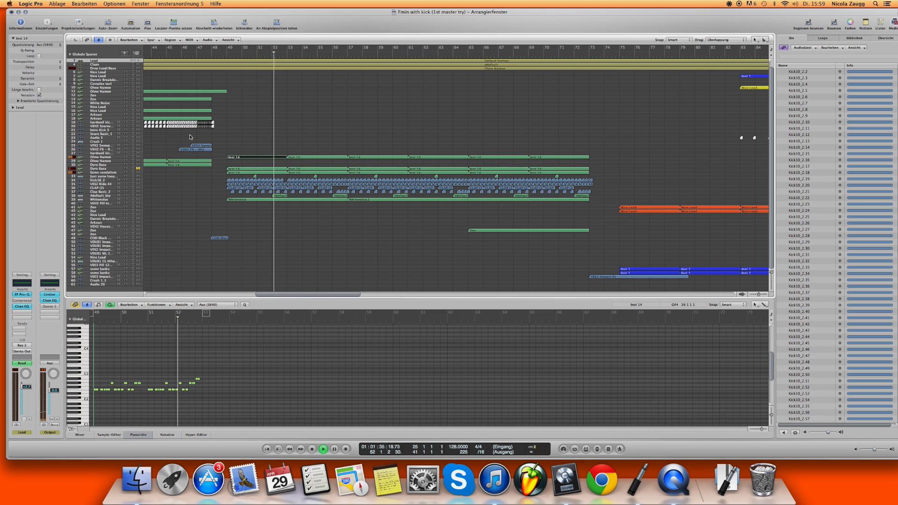
pyautogui.press('space')
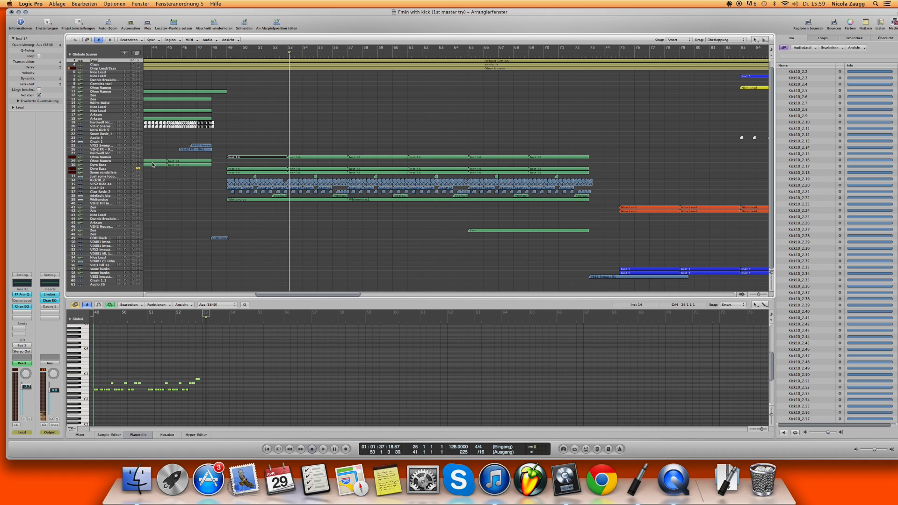
pyautogui.click(224, 54)
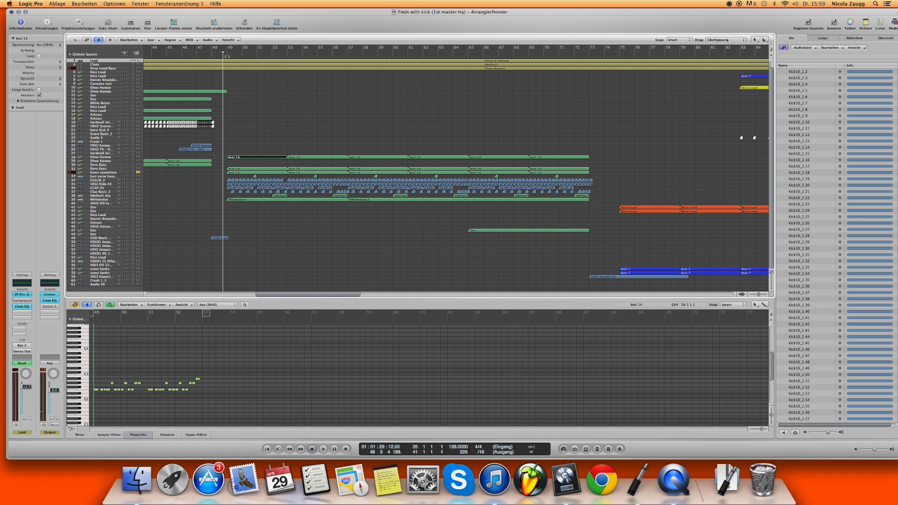
pyautogui.press('space')
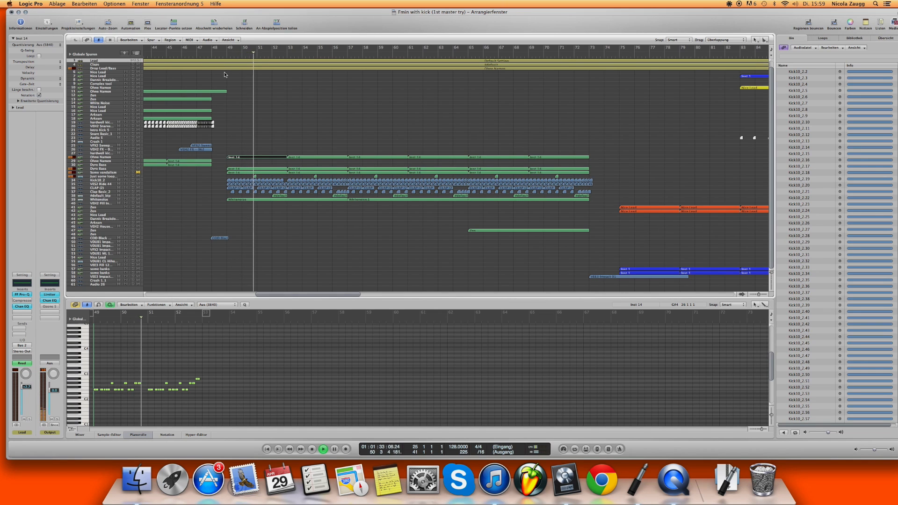
pyautogui.press('space')
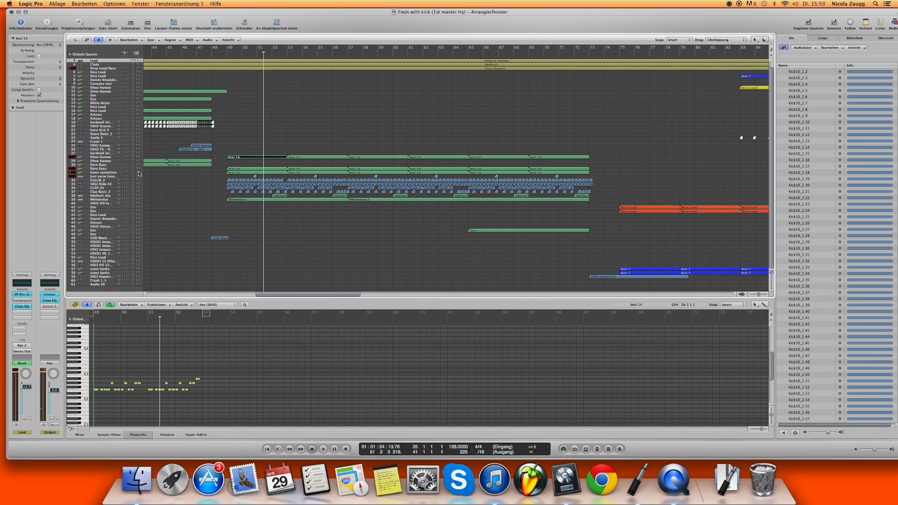
# Step: Look through the drop's drum tracks by selecting the VES2 Ride 44, VEH2 Fill and CLAP (2) tracks in turn
pyautogui.click(107, 184)
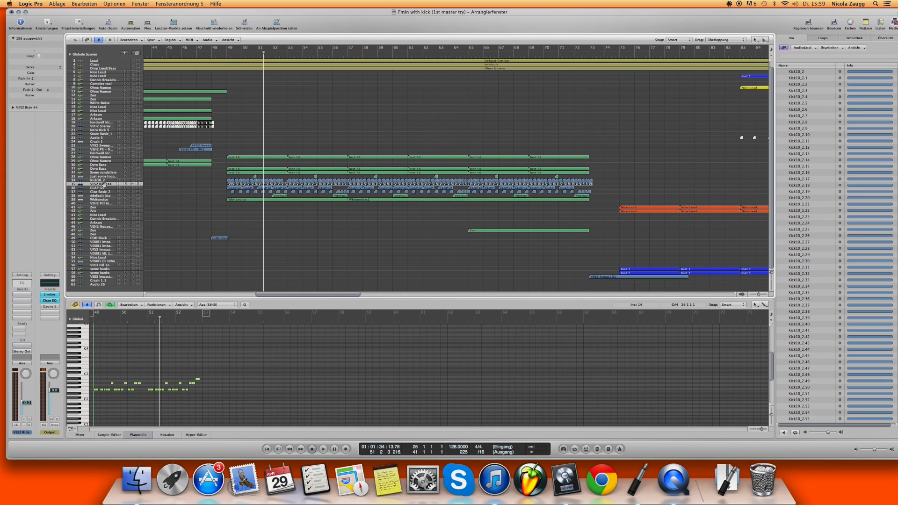
pyautogui.click(106, 196)
pyautogui.click(106, 203)
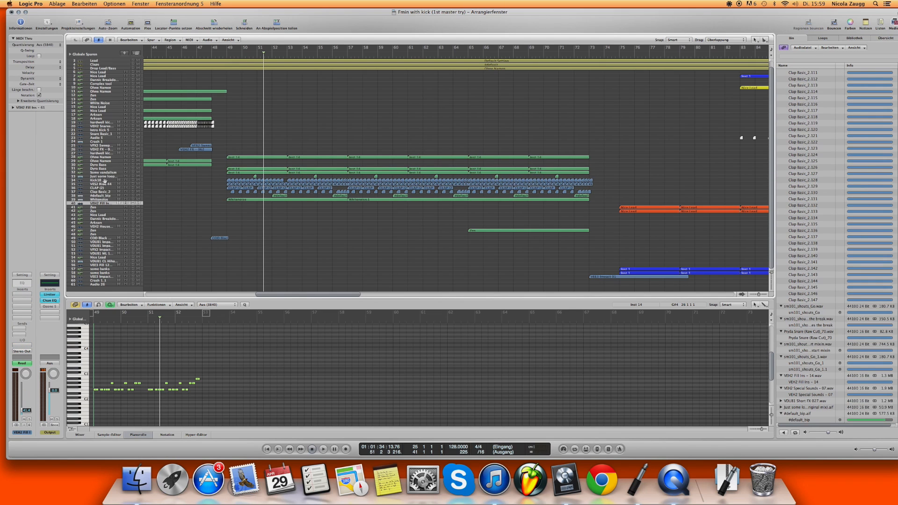
pyautogui.click(105, 187)
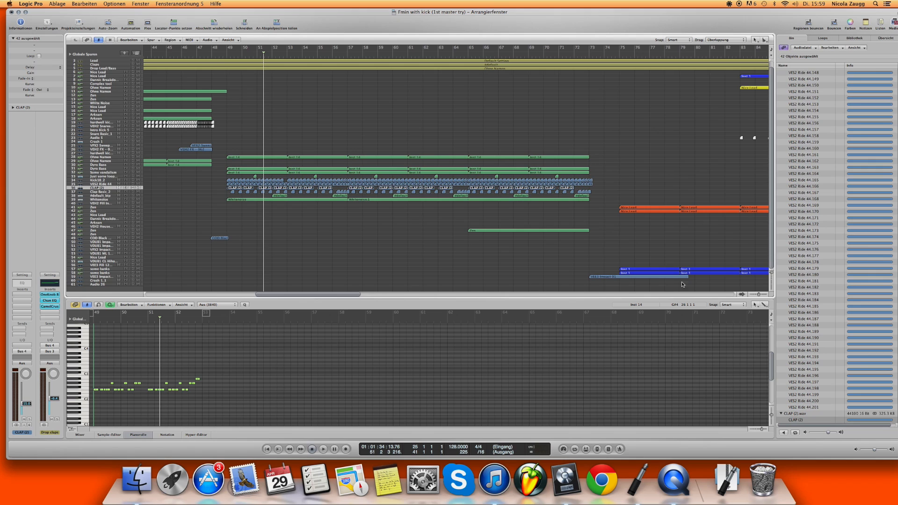
# Step: Select the Kick10_2 track and listen to it soloed from just before bar 49
pyautogui.click(132, 181)
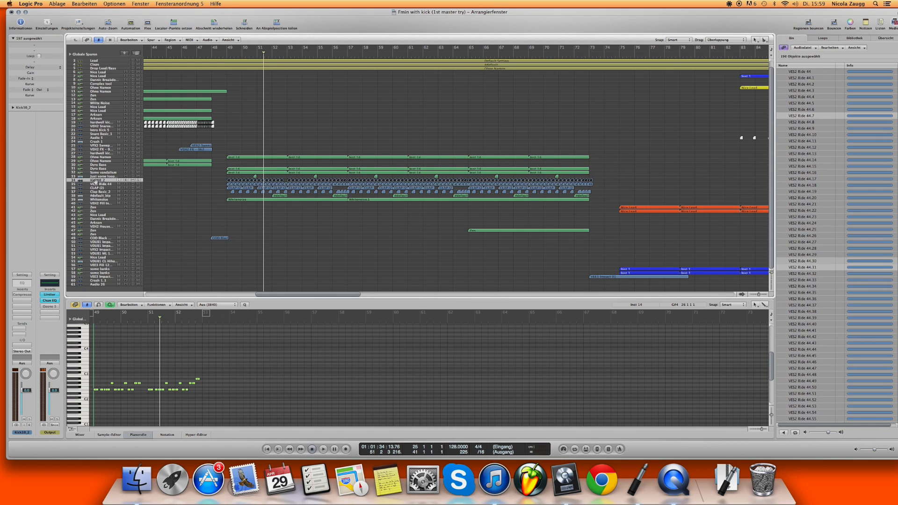
pyautogui.click(250, 98)
pyautogui.click(223, 54)
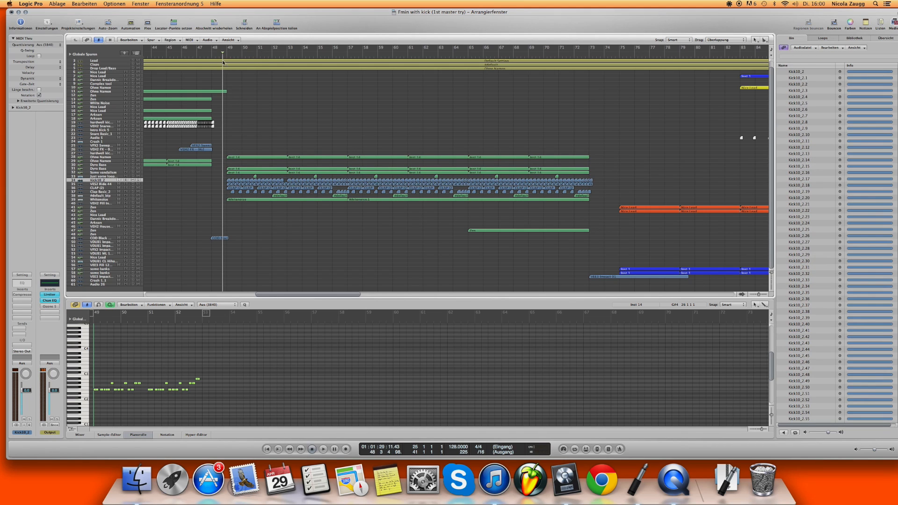
pyautogui.click(138, 180)
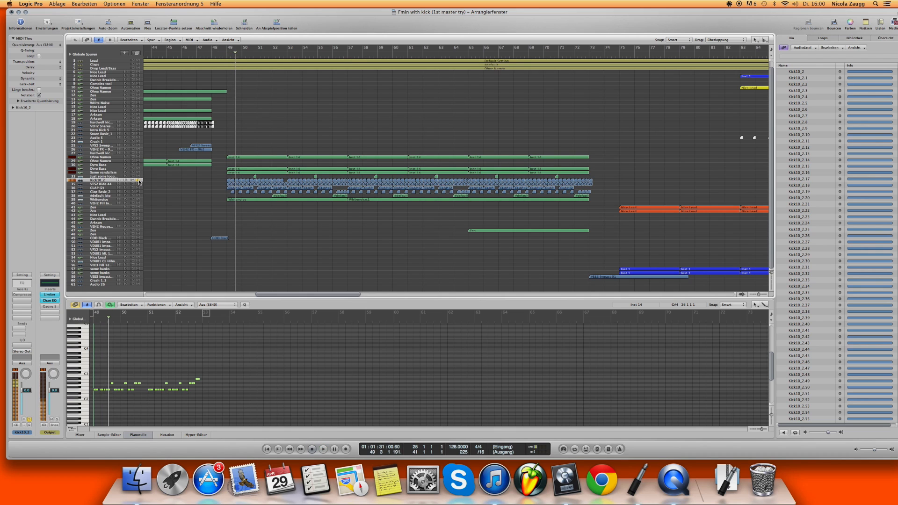
# Step: Select all regions of the Dyro Bass track 31 to view its bass notes in the Piano Roll
pyautogui.moveTo(759, 294); pyautogui.dragTo(758, 294)
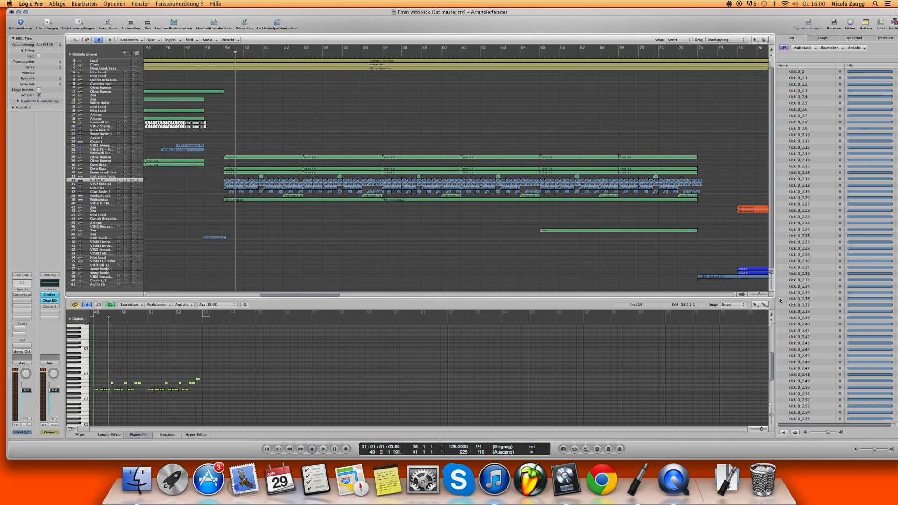
pyautogui.moveTo(759, 295); pyautogui.dragTo(758, 295)
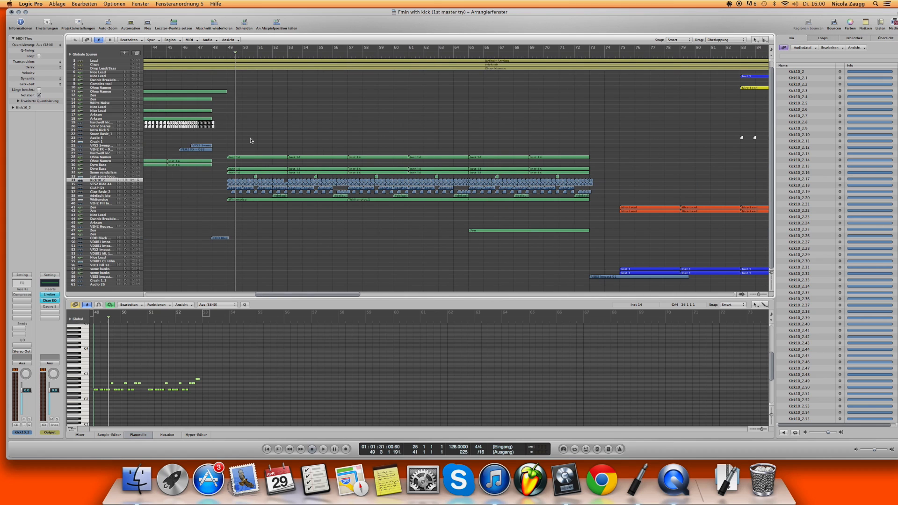
pyautogui.moveTo(249, 138); pyautogui.dragTo(247, 189)
pyautogui.click(222, 156)
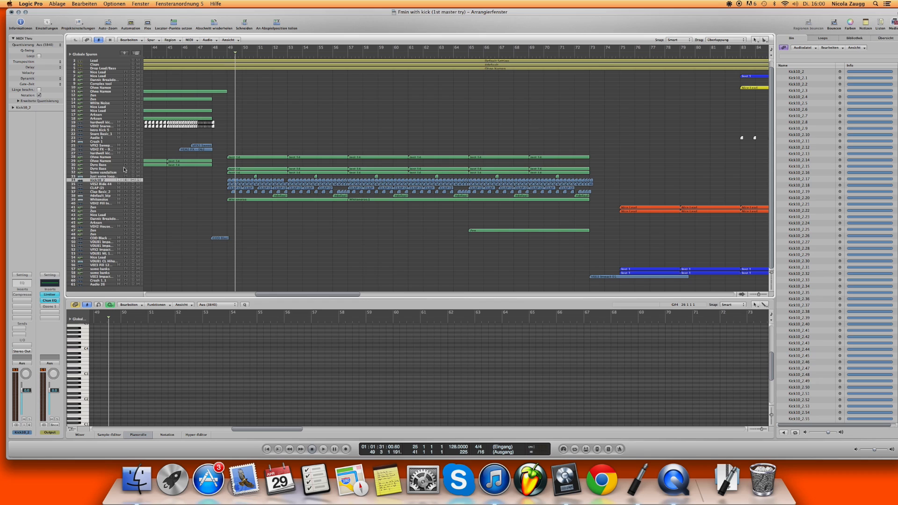
pyautogui.click(123, 169)
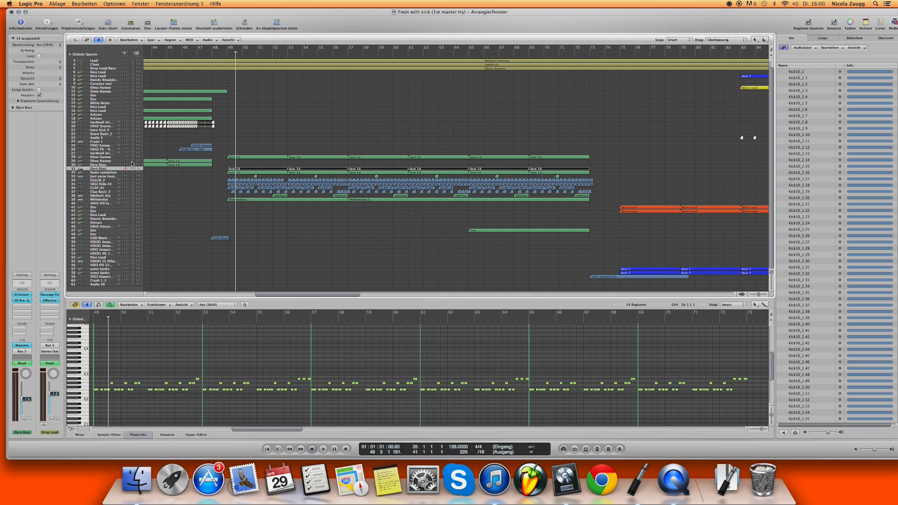
# Step: Select the Kick10_2 track to examine its regions from bar 49 up close, then clear the selection and return to the overview
pyautogui.moveTo(760, 294); pyautogui.dragTo(758, 298)
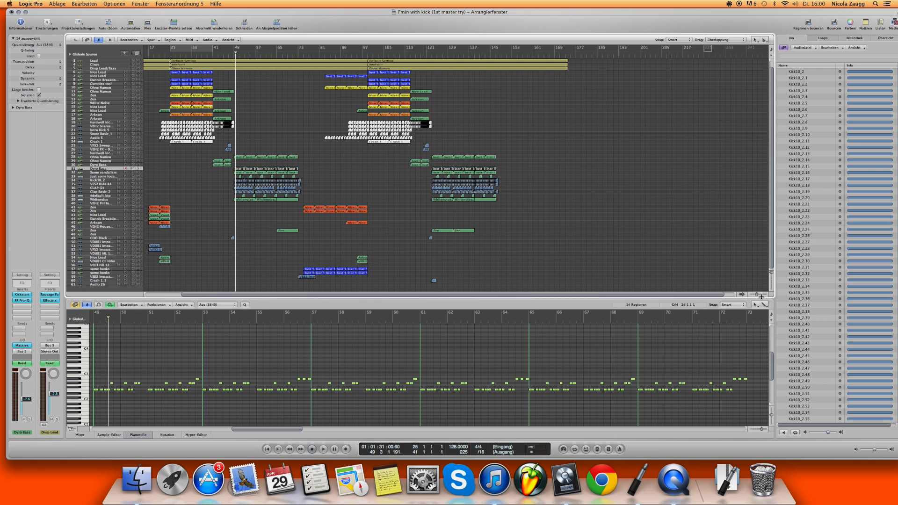
pyautogui.moveTo(758, 294); pyautogui.dragTo(762, 294)
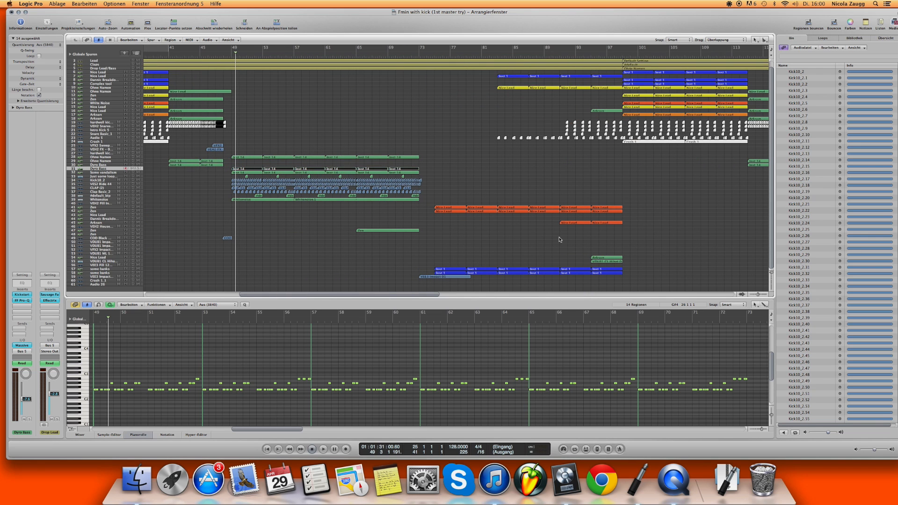
pyautogui.moveTo(758, 296); pyautogui.dragTo(762, 295)
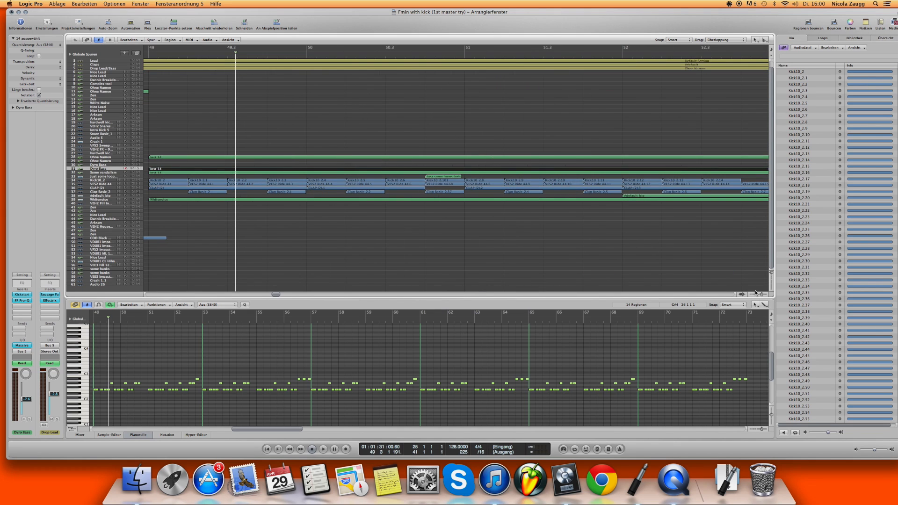
pyautogui.click(127, 181)
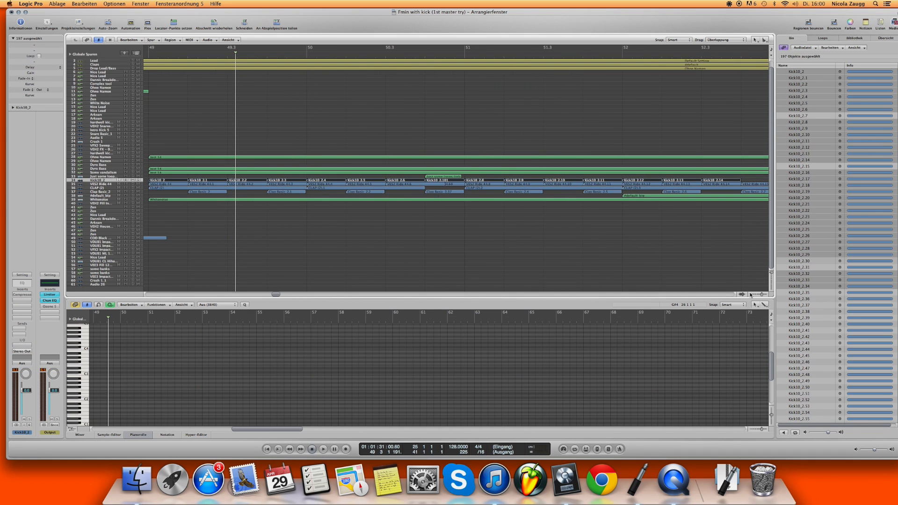
pyautogui.moveTo(763, 294); pyautogui.dragTo(757, 295)
pyautogui.click(284, 290)
pyautogui.hscroll(-10, 306, 259)
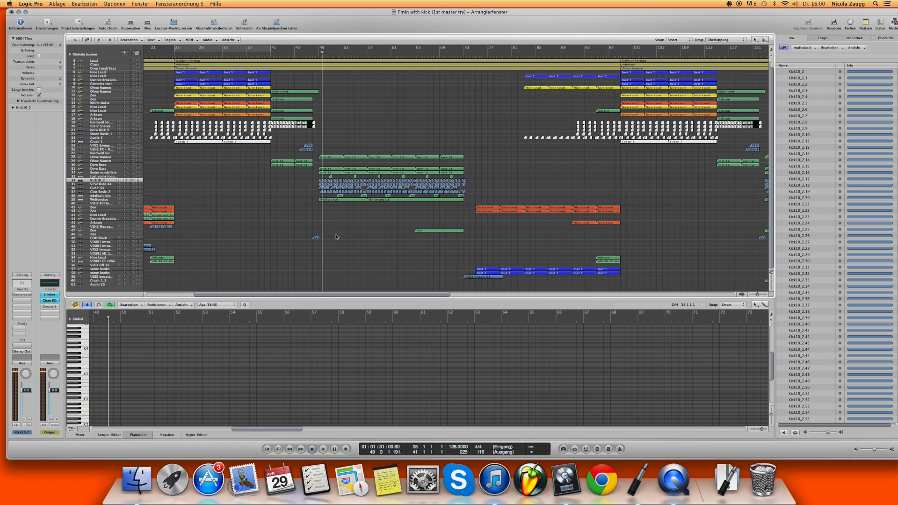
# Step: Select the Kick10_2 track's regions again, then pick only its first kick region at bar 49
pyautogui.click(105, 181)
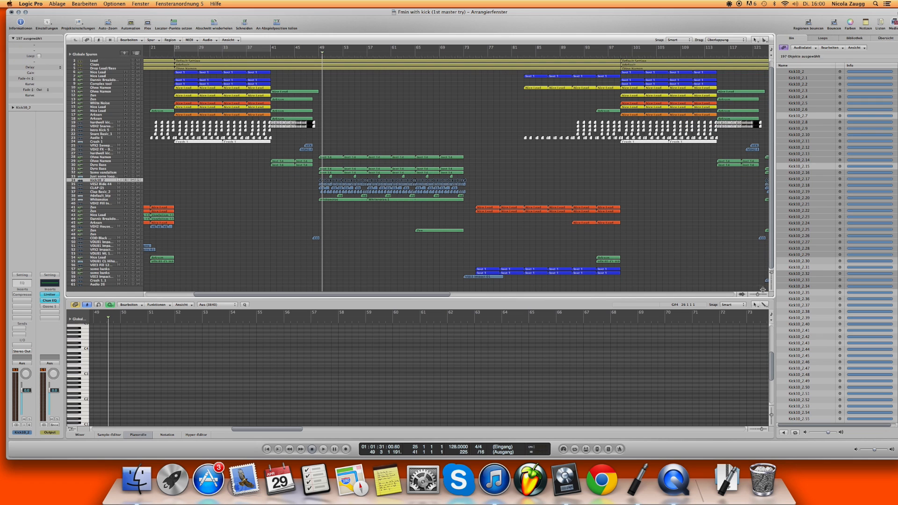
pyautogui.moveTo(759, 295); pyautogui.dragTo(760, 295)
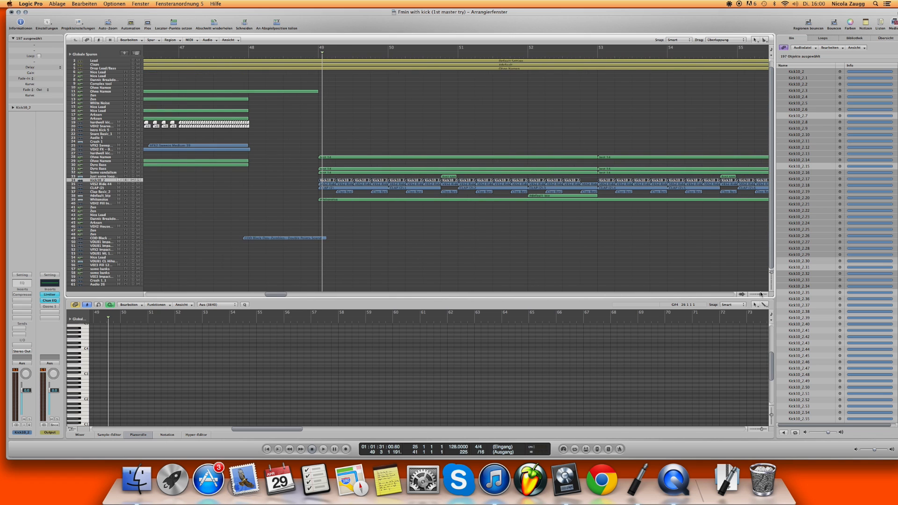
pyautogui.click(417, 209)
pyautogui.click(326, 181)
pyautogui.moveTo(764, 295); pyautogui.dragTo(756, 297)
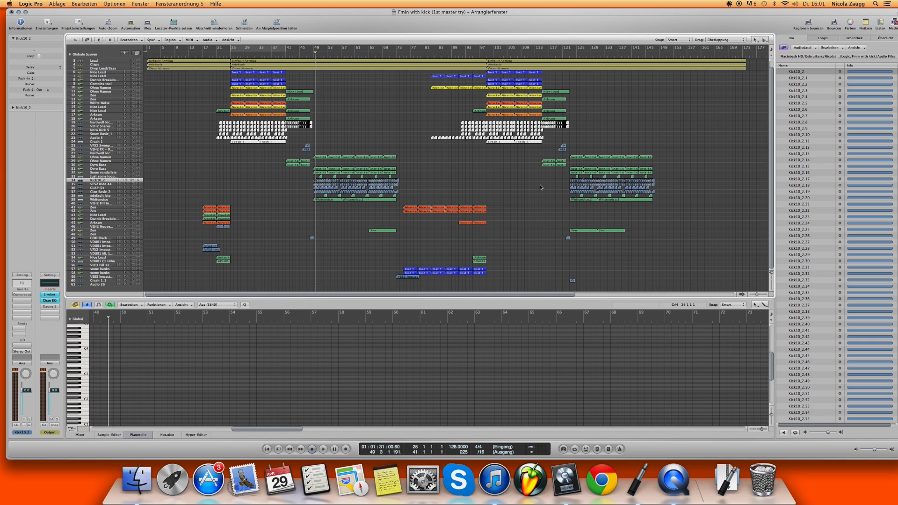
# Step: Highlight every Kick10_2 region across the arrangement, then switch to the CLAP (2) track's regions from bar 49
pyautogui.press('super+a')
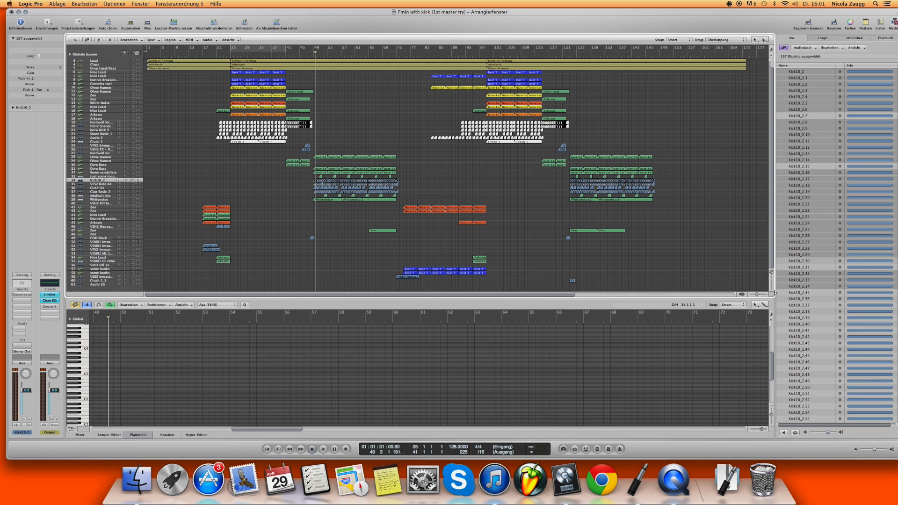
pyautogui.moveTo(757, 295); pyautogui.dragTo(761, 295)
pyautogui.click(289, 225)
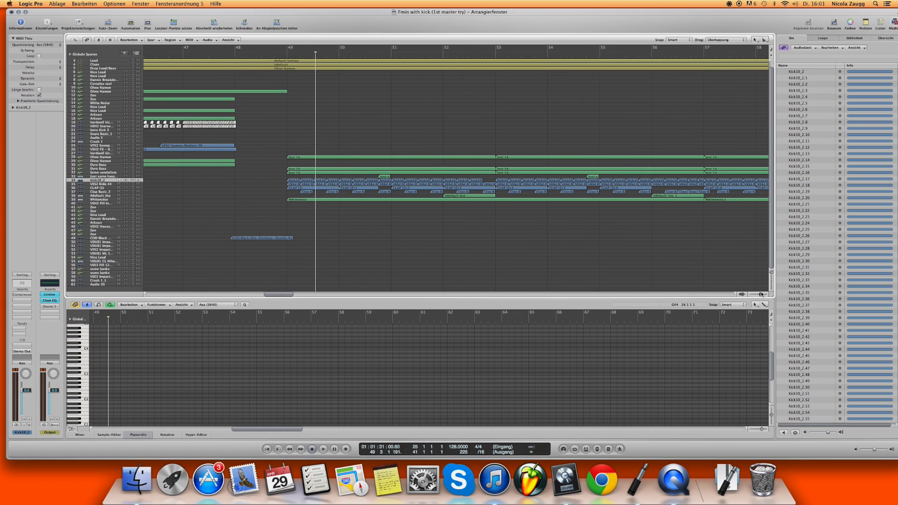
pyautogui.click(99, 188)
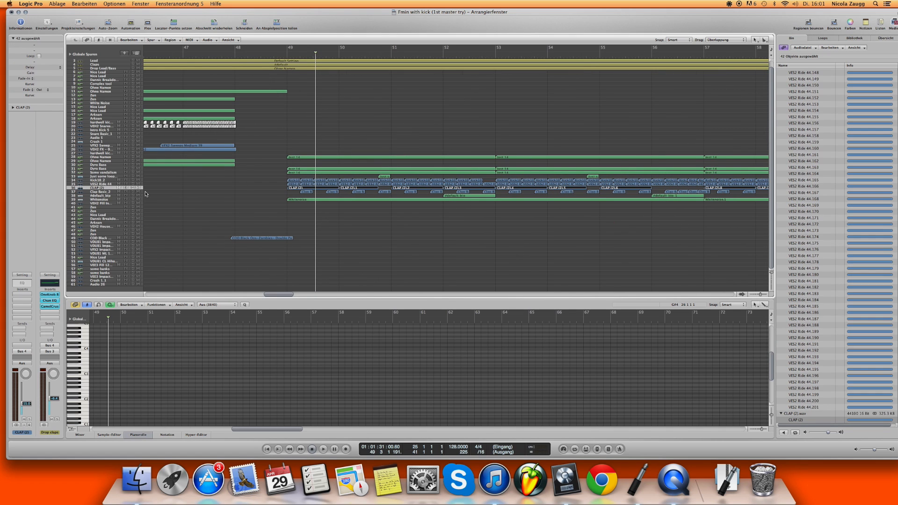
# Step: Play the CLAP (2) track in solo, followed by the VEE2 Ride track, over the drop from bar 49
pyautogui.press('space')
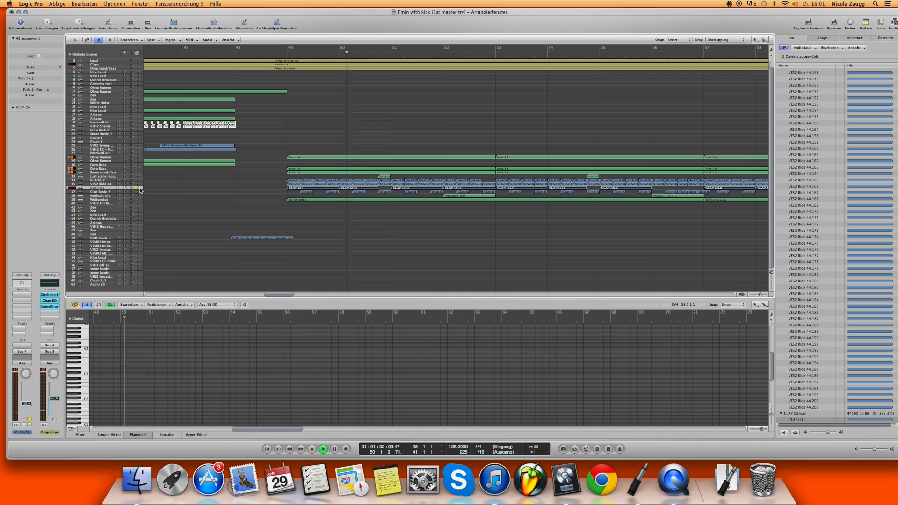
pyautogui.press('space')
pyautogui.press('space')
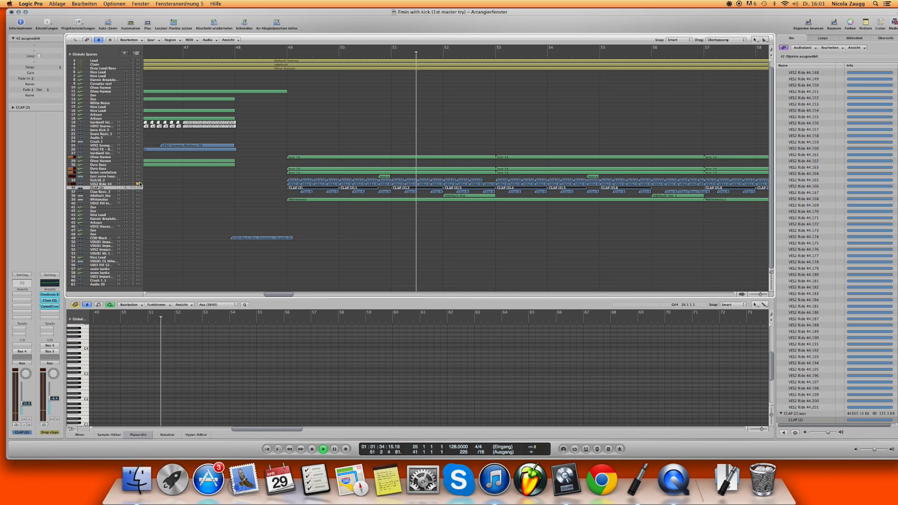
pyautogui.press('space')
# Step: Select the Clap Basic_2 track and play it in solo around bar 52
pyautogui.click(139, 192)
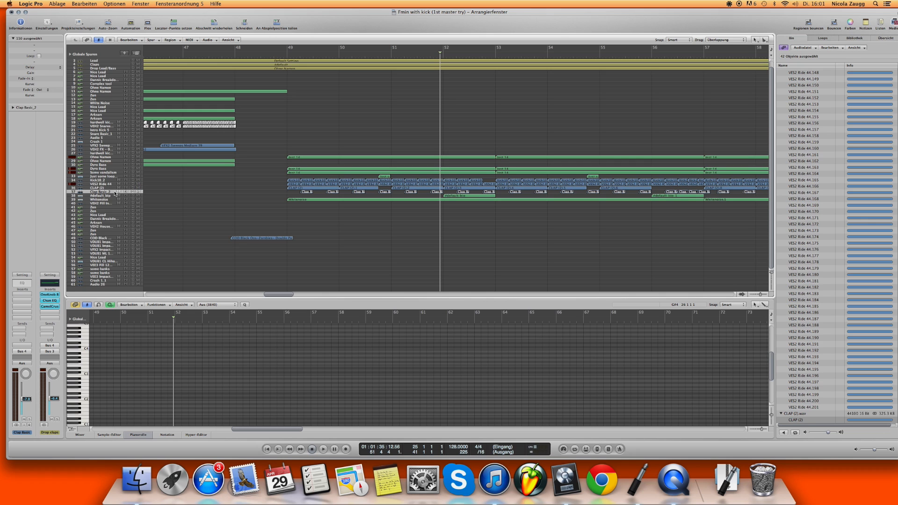
pyautogui.click(130, 196)
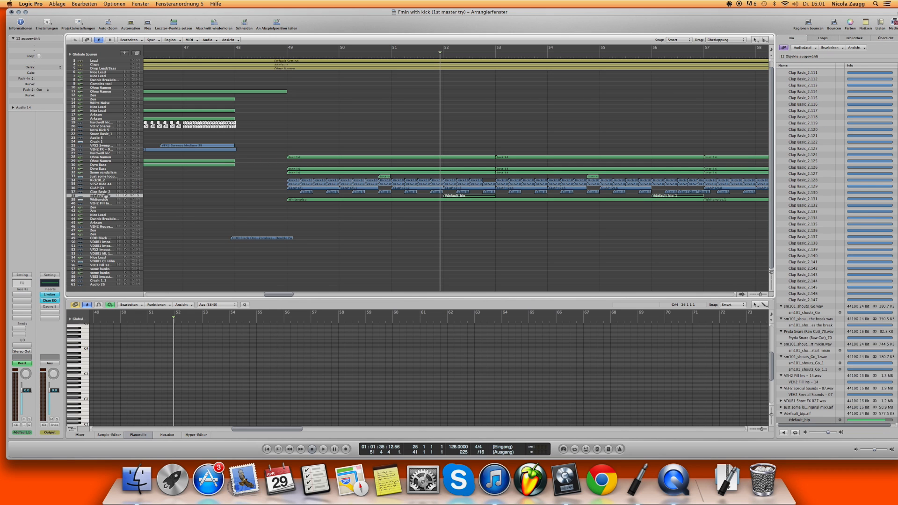
pyautogui.click(140, 192)
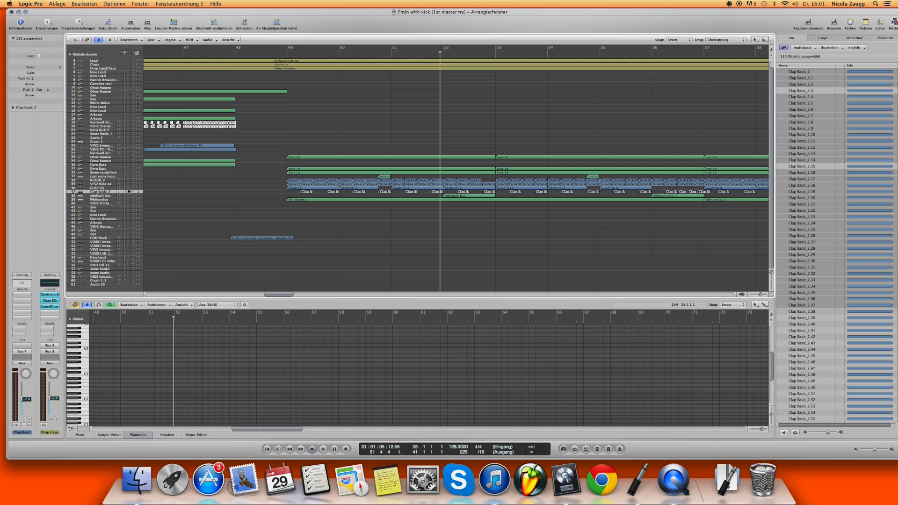
pyautogui.press('space')
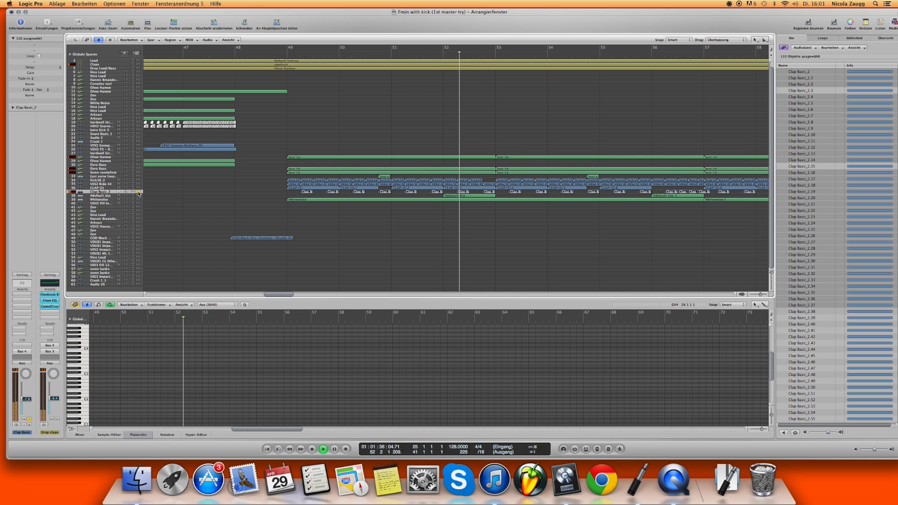
# Step: Select the Whitenoise track's regions and play the track in solo from bar 49
pyautogui.moveTo(761, 294); pyautogui.dragTo(756, 295)
pyautogui.click(280, 172)
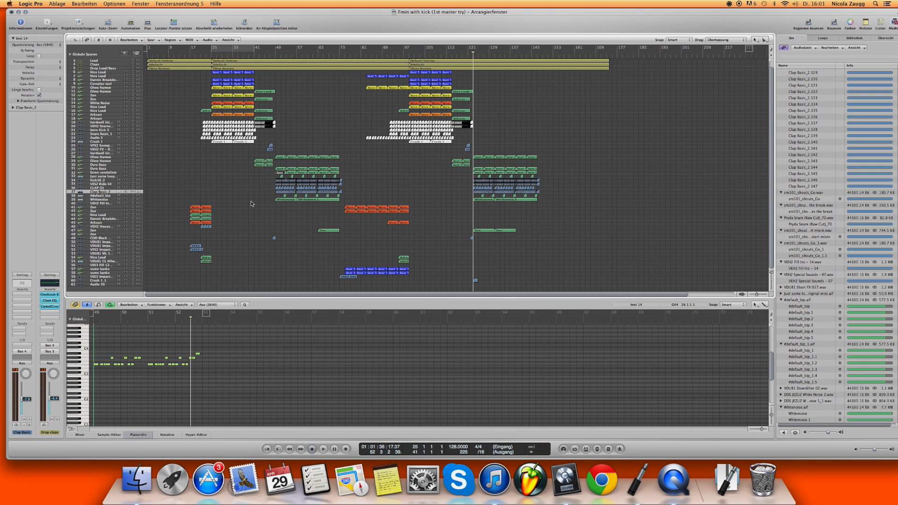
pyautogui.click(85, 200)
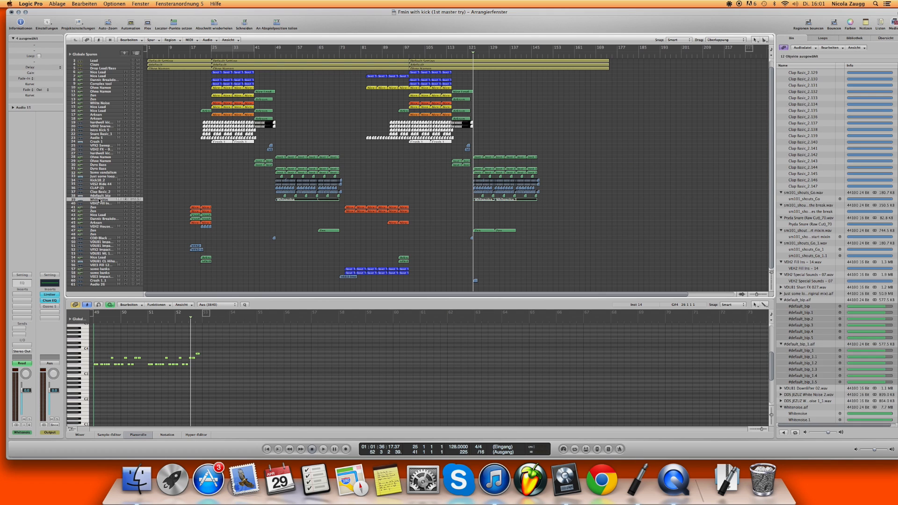
pyautogui.click(760, 295)
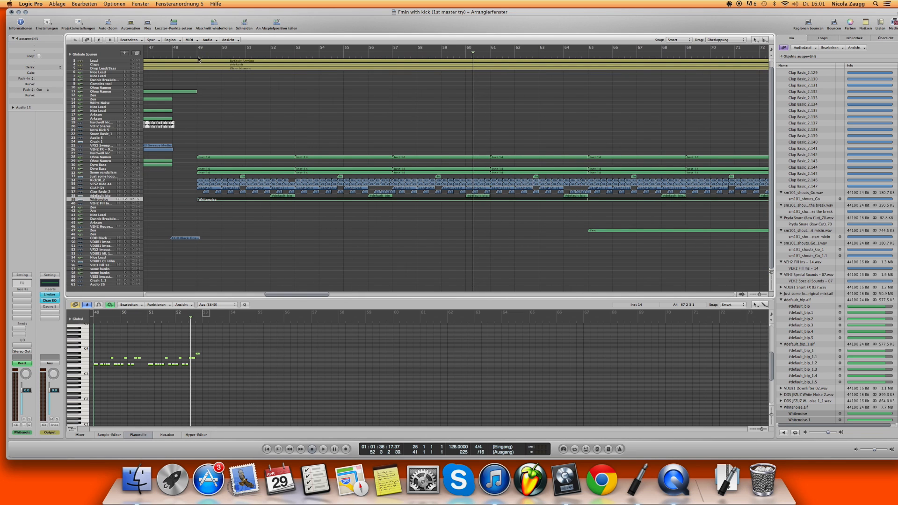
pyautogui.click(200, 56)
pyautogui.press('space')
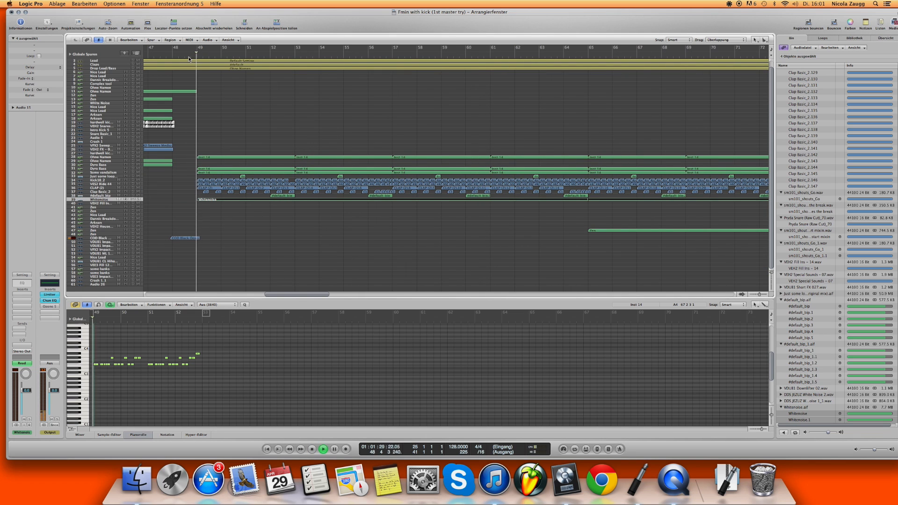
pyautogui.click(139, 200)
pyautogui.press('space')
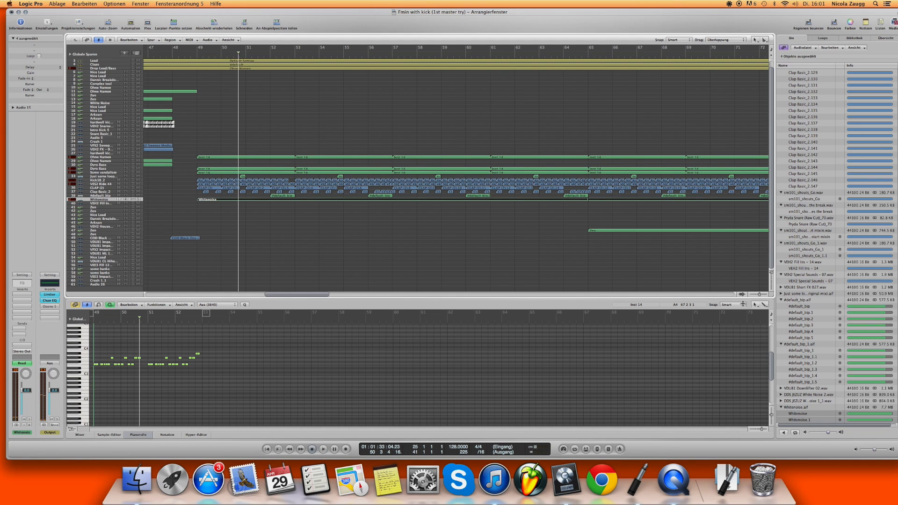
# Step: Create one software instrument track below the last audio track and load the ES P polyphonic synth on it
pyautogui.moveTo(759, 295); pyautogui.dragTo(757, 295)
pyautogui.click(191, 267)
pyautogui.click(97, 281)
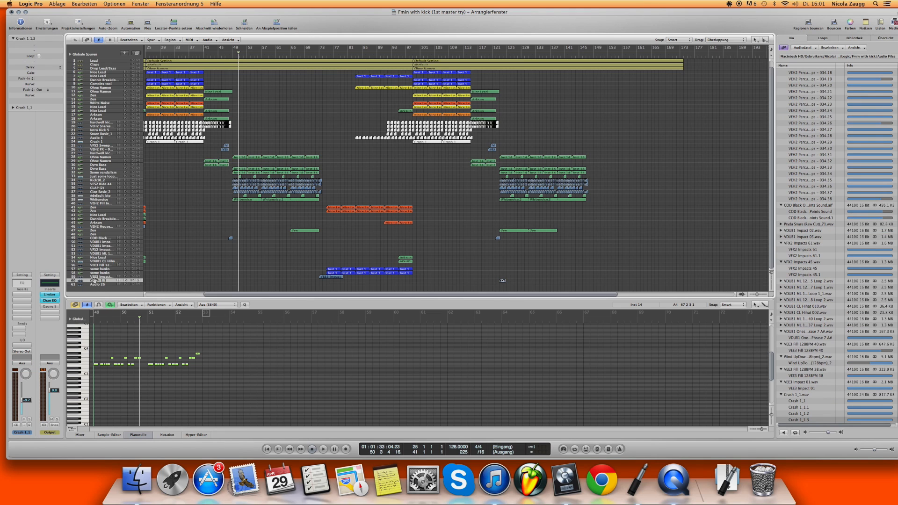
pyautogui.click(96, 284)
pyautogui.press('alt+super+n')
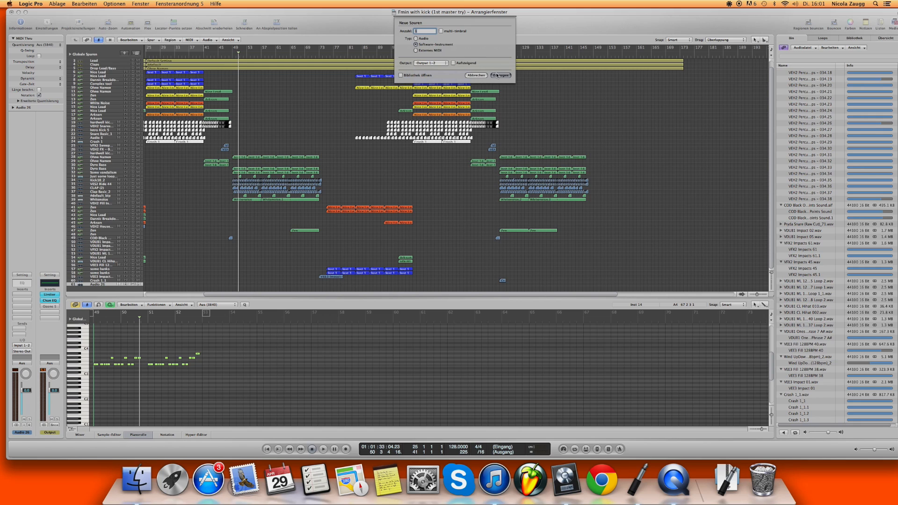
pyautogui.click(499, 75)
pyautogui.click(22, 345)
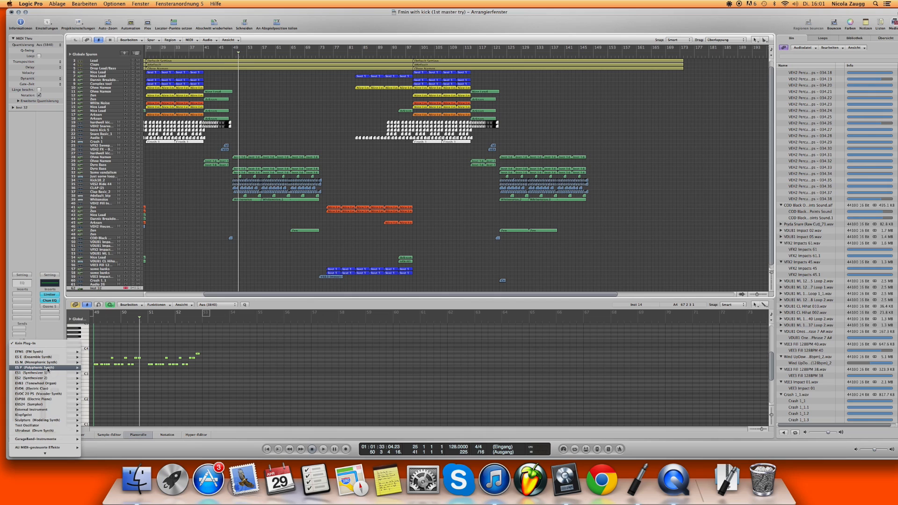
pyautogui.click(97, 367)
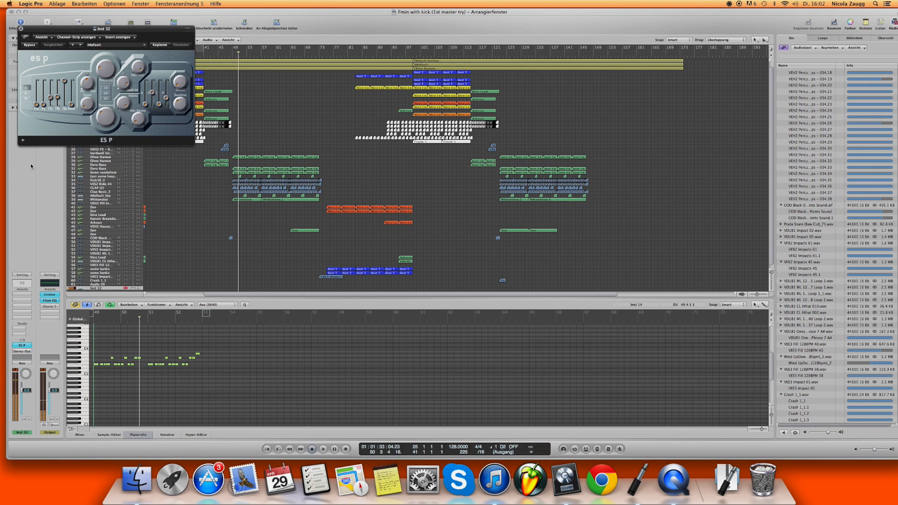
# Step: Shape a noise sound in ES P with only the noise level raised, full decay and minimum release, and close the plug-in
pyautogui.moveTo(51, 99); pyautogui.dragTo(50, 196)
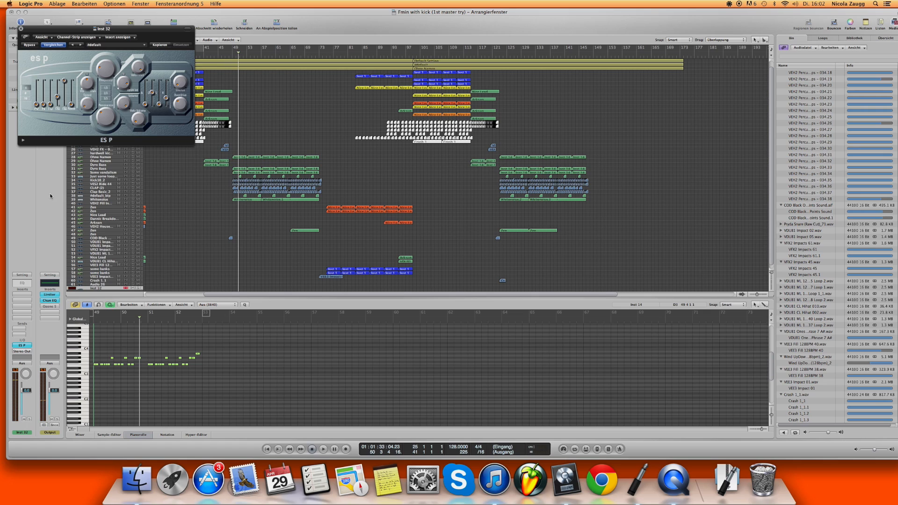
pyautogui.moveTo(65, 87); pyautogui.dragTo(67, 312)
pyautogui.moveTo(157, 92); pyautogui.dragTo(151, 10)
pyautogui.moveTo(167, 98); pyautogui.dragTo(179, 378)
pyautogui.moveTo(101, 57); pyautogui.dragTo(103, 49)
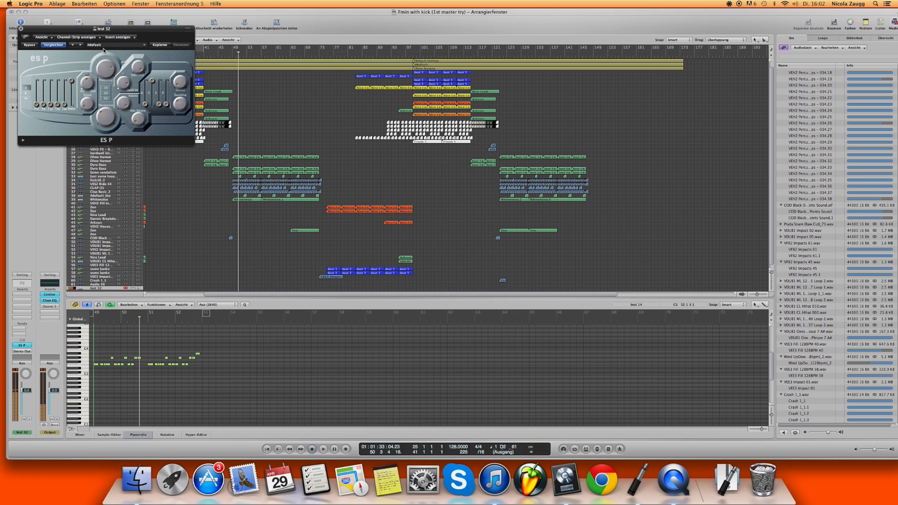
pyautogui.click(20, 28)
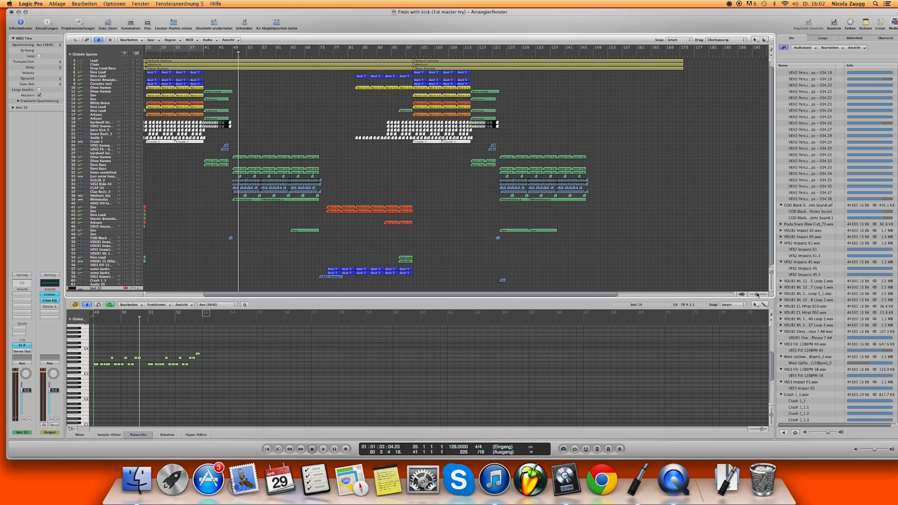
# Step: Play the Just some loops track in solo around bar 50 and inspect its first region's notes up close in the Piano Roll
pyautogui.click(757, 294)
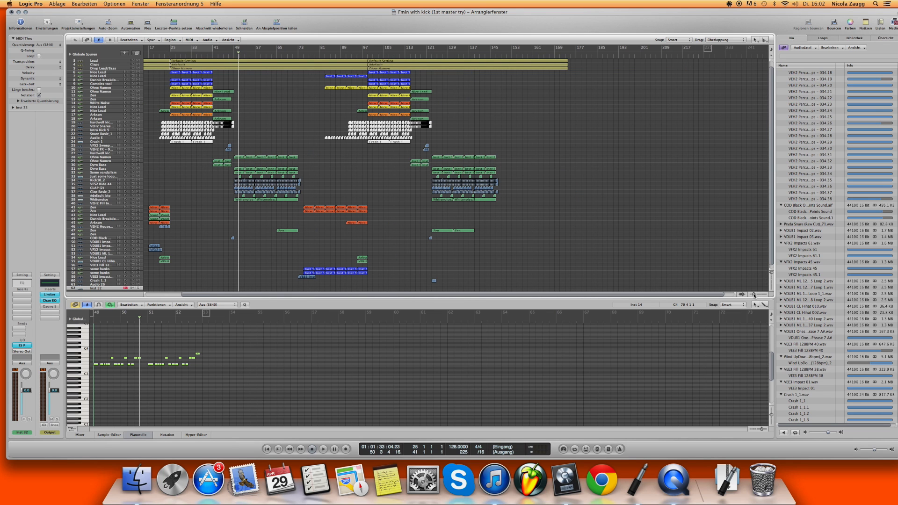
pyautogui.click(754, 295)
pyautogui.moveTo(755, 295); pyautogui.dragTo(756, 294)
pyautogui.click(99, 177)
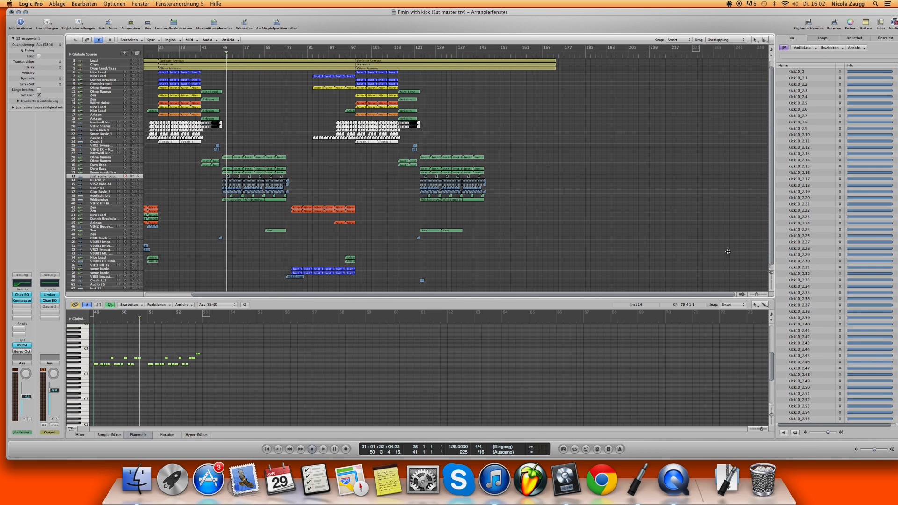
pyautogui.moveTo(755, 293); pyautogui.dragTo(761, 294)
pyautogui.click(248, 282)
pyautogui.hscroll(-5, 292, 276)
pyautogui.click(310, 57)
pyautogui.moveTo(765, 297); pyautogui.dragTo(761, 297)
pyautogui.press('space')
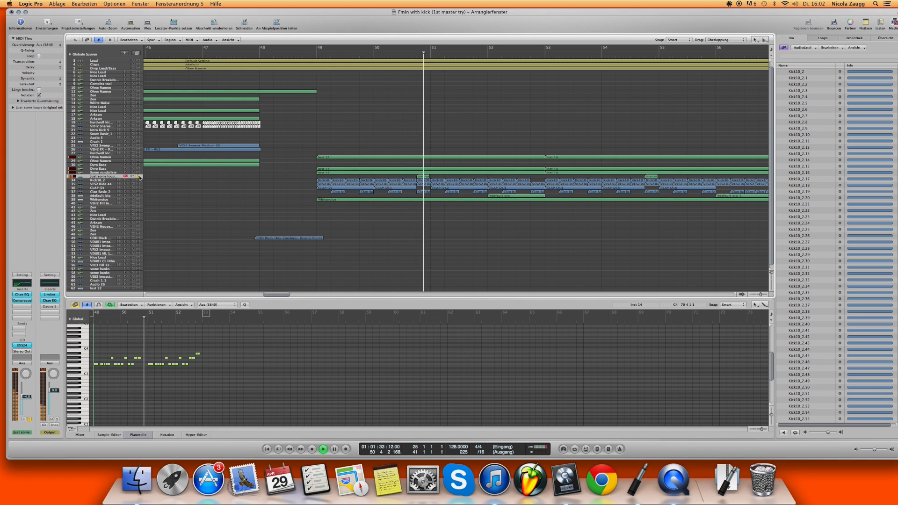
pyautogui.press('space')
pyautogui.click(421, 176)
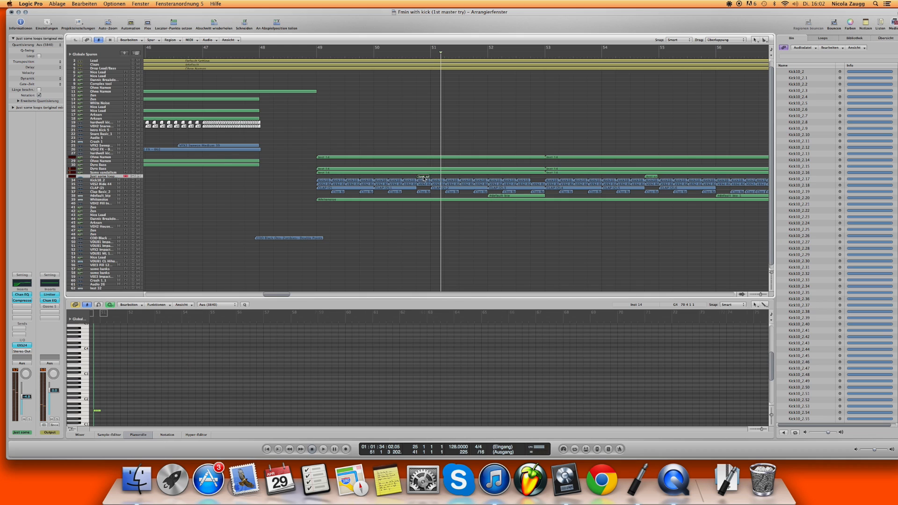
pyautogui.moveTo(761, 429); pyautogui.dragTo(763, 429)
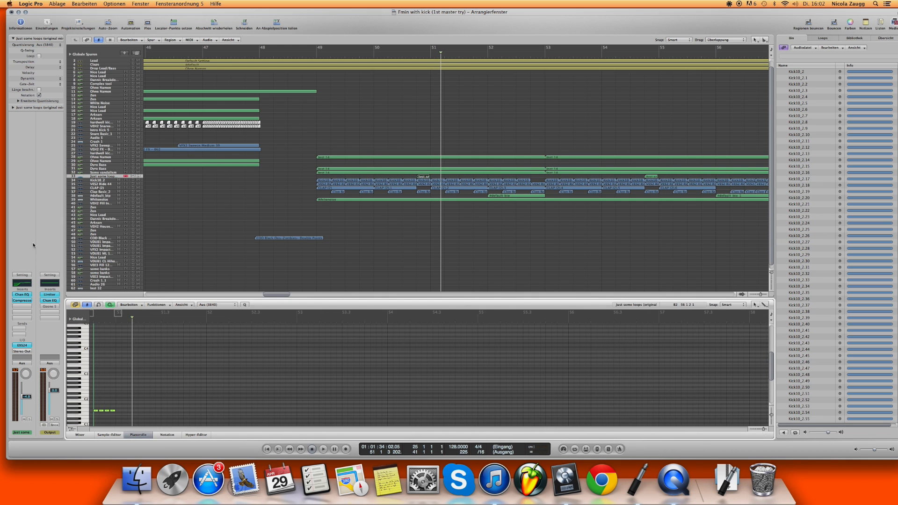
# Step: Select the Zen region at bar 65 on track 47 and play it in solo from just before its start
pyautogui.moveTo(282, 295); pyautogui.dragTo(319, 294)
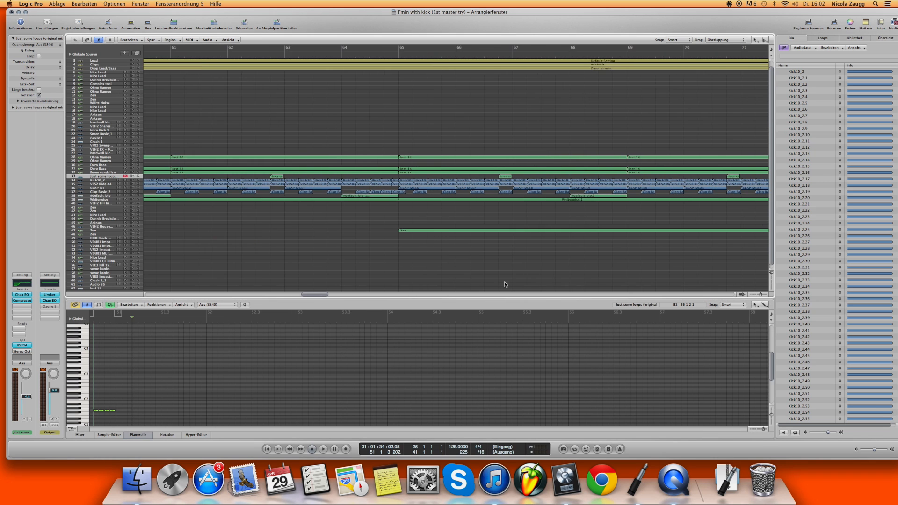
pyautogui.moveTo(757, 293); pyautogui.dragTo(759, 300)
pyautogui.moveTo(371, 298); pyautogui.dragTo(316, 297)
pyautogui.click(495, 227)
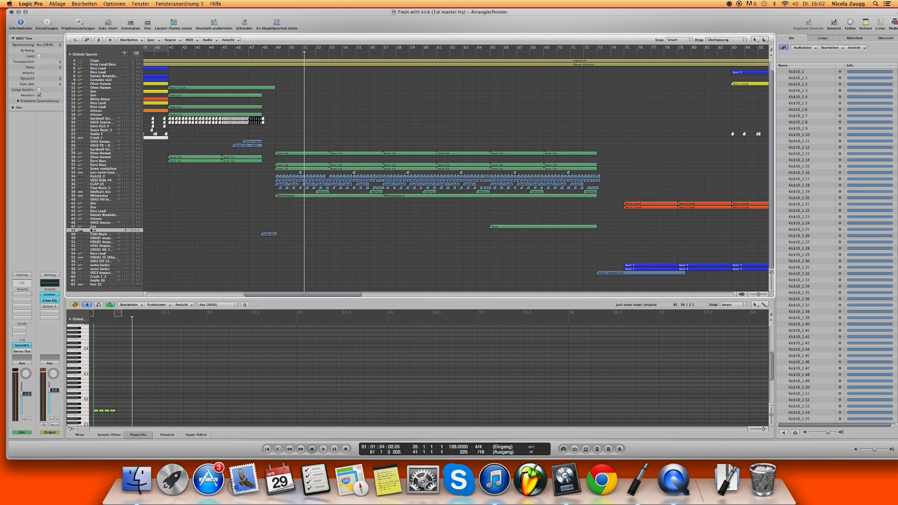
pyautogui.click(495, 227)
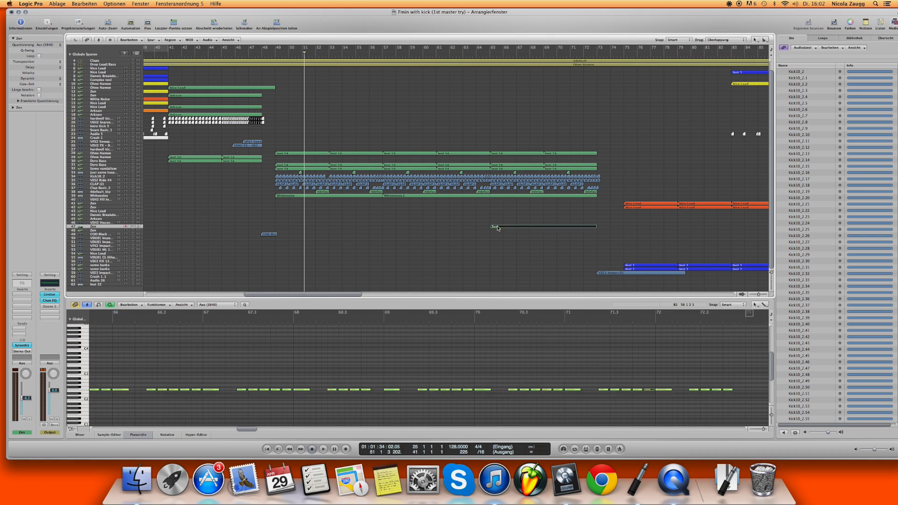
pyautogui.click(487, 58)
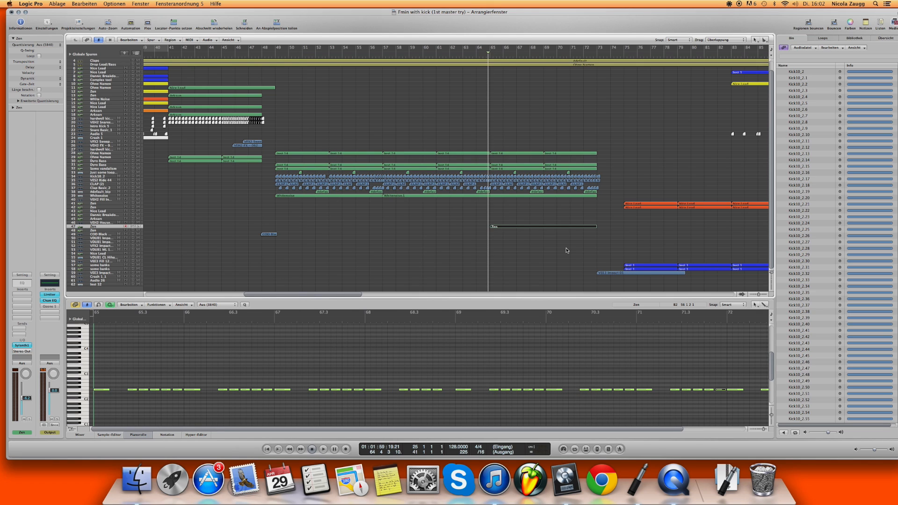
pyautogui.press('space')
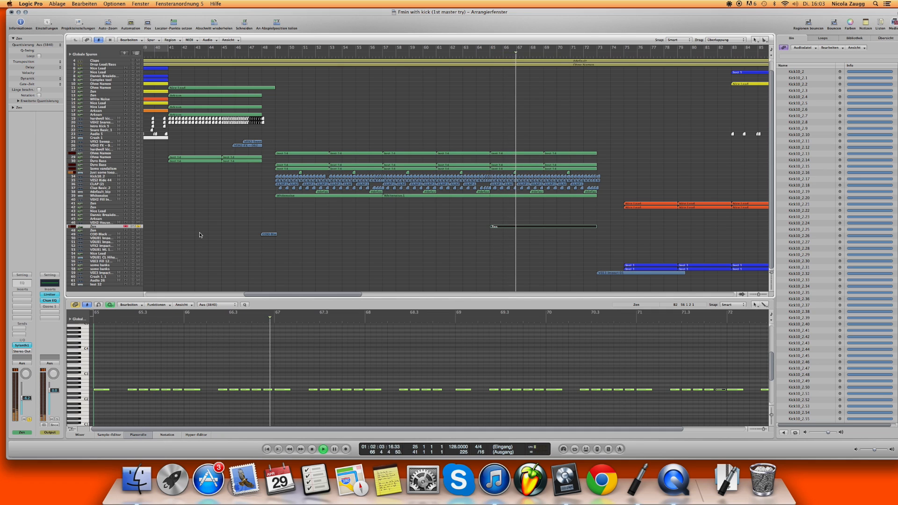
pyautogui.press('space')
# Step: Return to the full arrangement overview and move the playhead to bar 15
pyautogui.moveTo(757, 295); pyautogui.dragTo(754, 295)
pyautogui.click(270, 282)
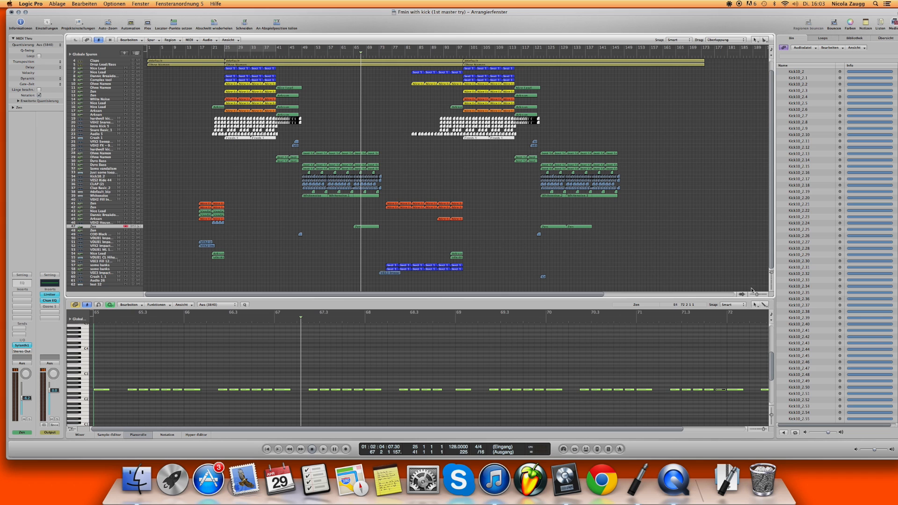
pyautogui.moveTo(760, 295); pyautogui.dragTo(757, 297)
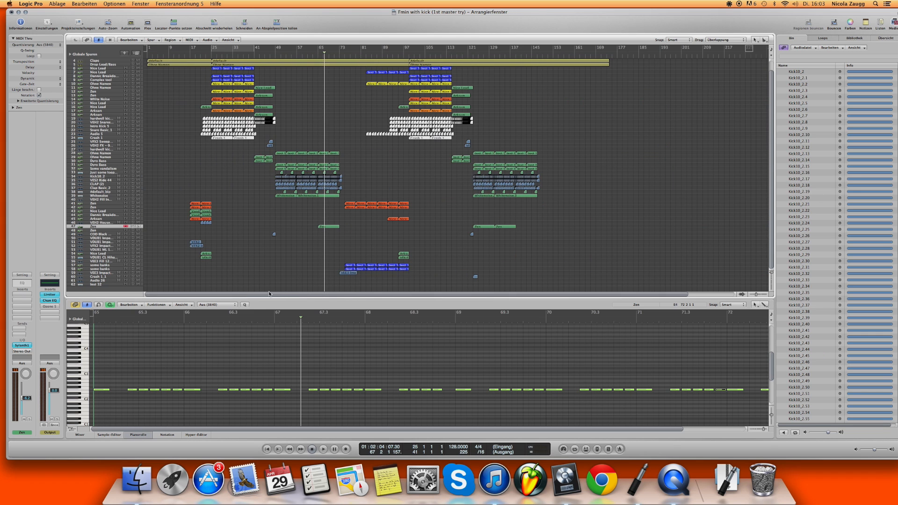
pyautogui.moveTo(195, 54); pyautogui.dragTo(185, 53)
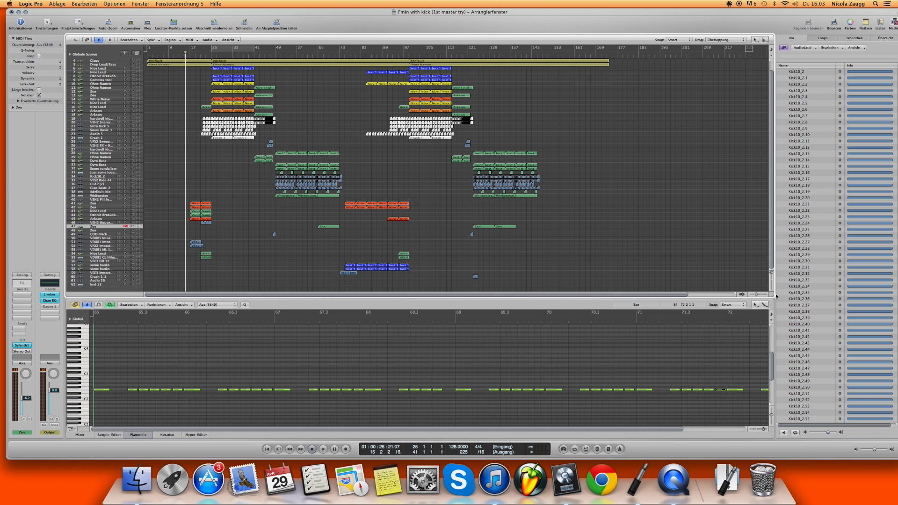
# Step: Show the track automation to examine the filter cutoff and volume curves from bar 17, and hide it again
pyautogui.moveTo(761, 294); pyautogui.dragTo(759, 295)
pyautogui.press('a')
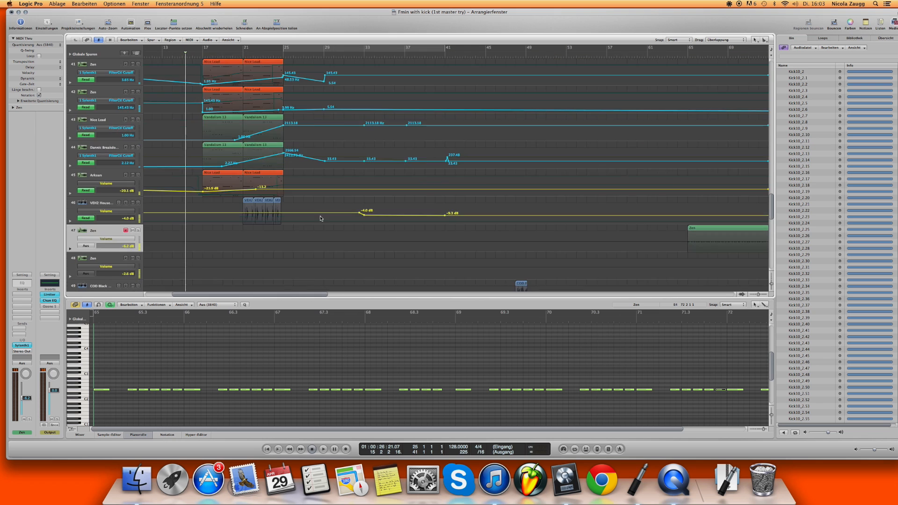
pyautogui.scroll(-6, 318, 217)
pyautogui.scroll(6, 309, 226)
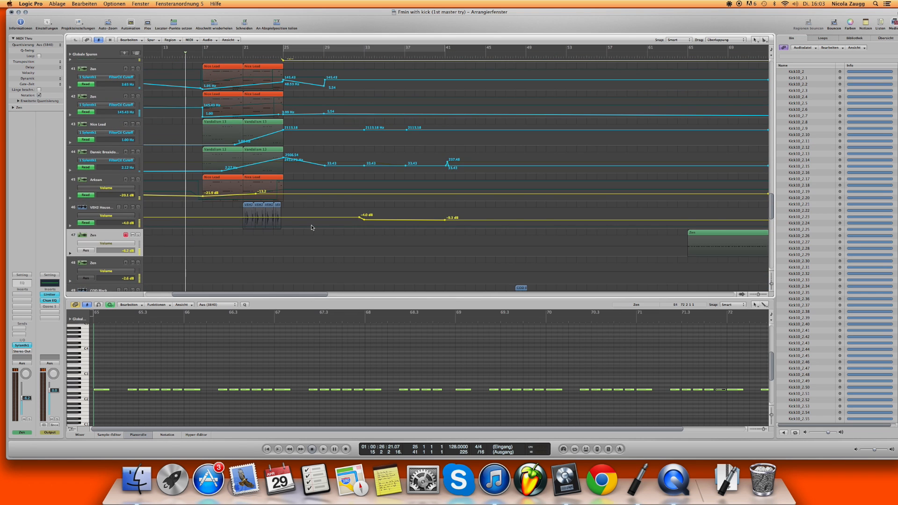
pyautogui.press('a')
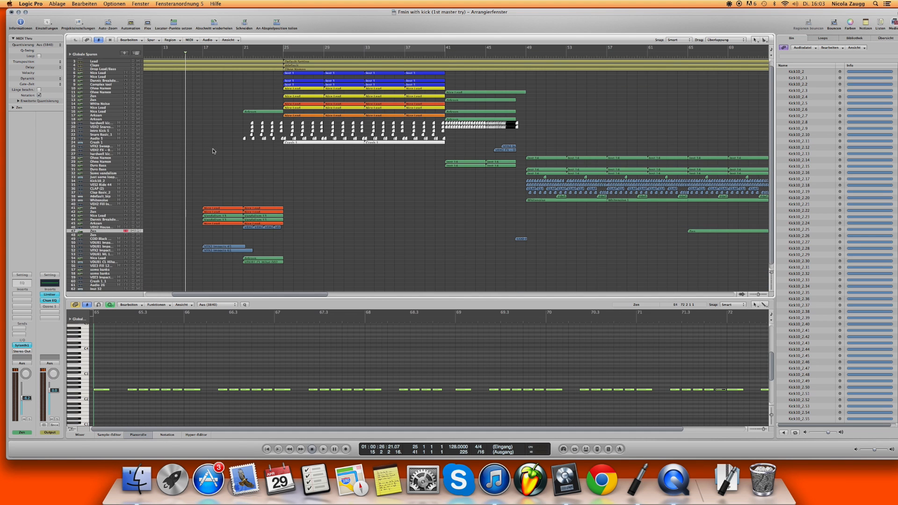
# Step: Play the intro section from just before bar 17 through to the start of the main part at bar 25
pyautogui.click(200, 53)
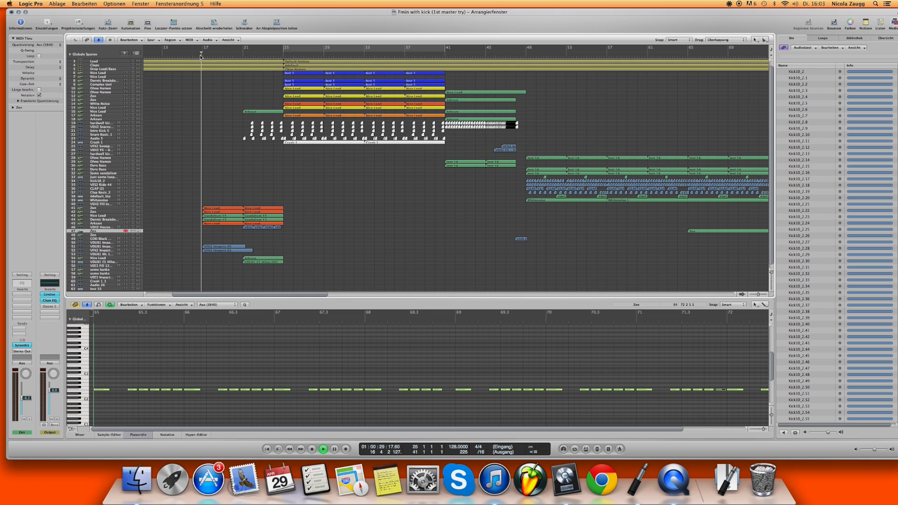
pyautogui.press('space')
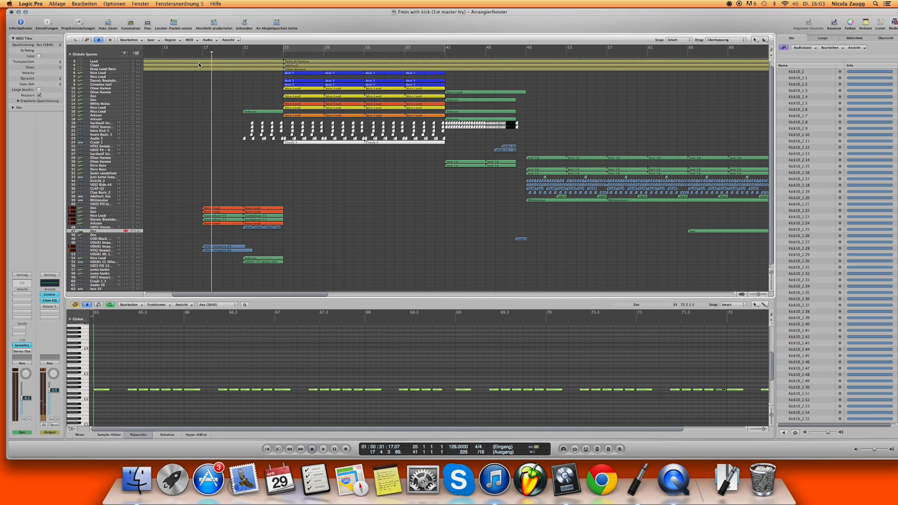
pyautogui.moveTo(236, 54)
pyautogui.mouseDown()
pyautogui.moveTo(208, 54)
pyautogui.moveTo(234, 54)
pyautogui.mouseUp()
pyautogui.press('space')
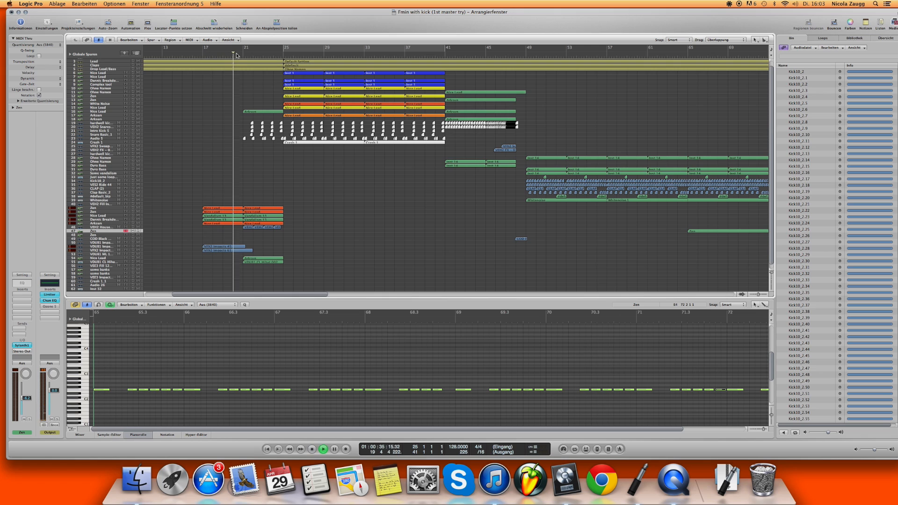
pyautogui.click(197, 54)
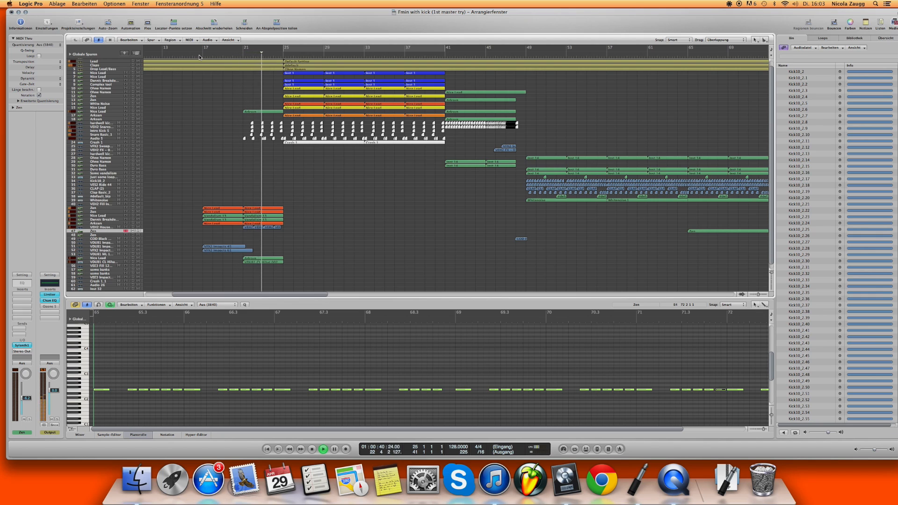
pyautogui.scroll(-1, 232, 96)
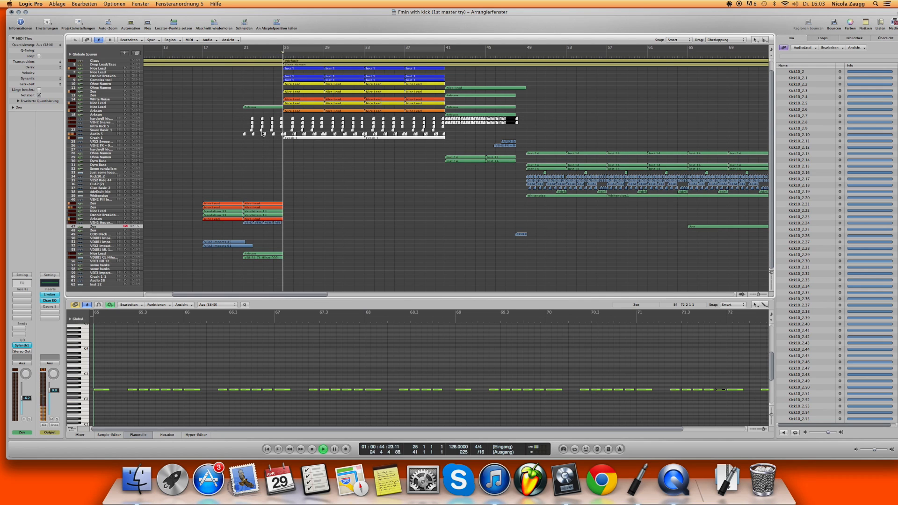
pyautogui.press('space')
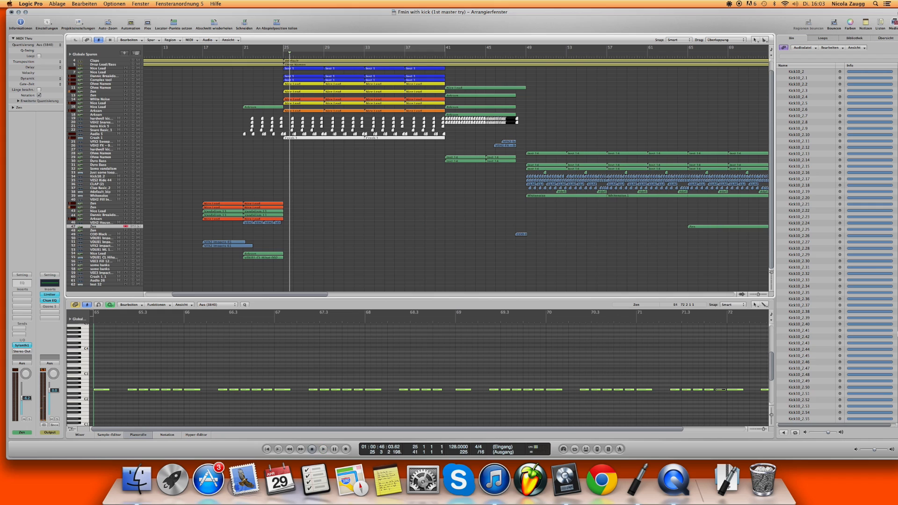
# Step: Play the build-up from just before bar 41 and select the Ohne Namen track with the Nice Lead region to examine its notes
pyautogui.click(443, 53)
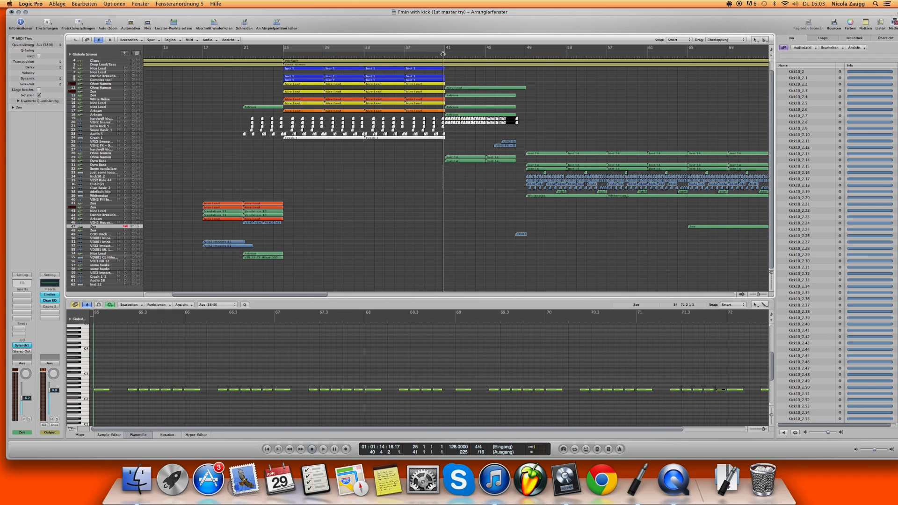
pyautogui.moveTo(759, 295); pyautogui.dragTo(760, 295)
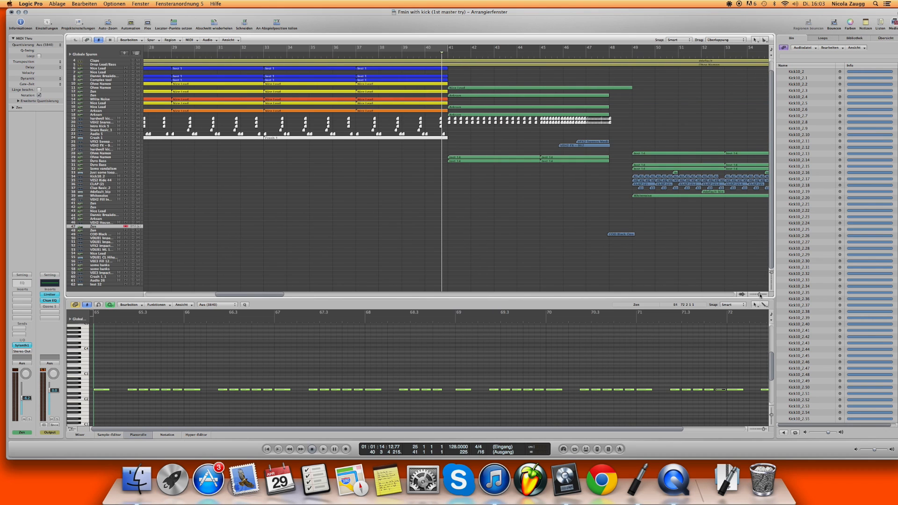
pyautogui.moveTo(278, 295); pyautogui.dragTo(290, 294)
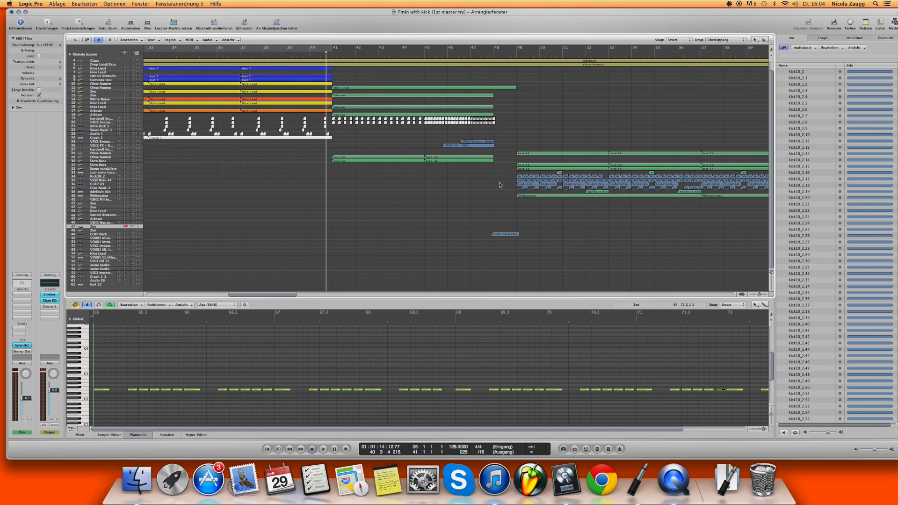
pyautogui.press('space')
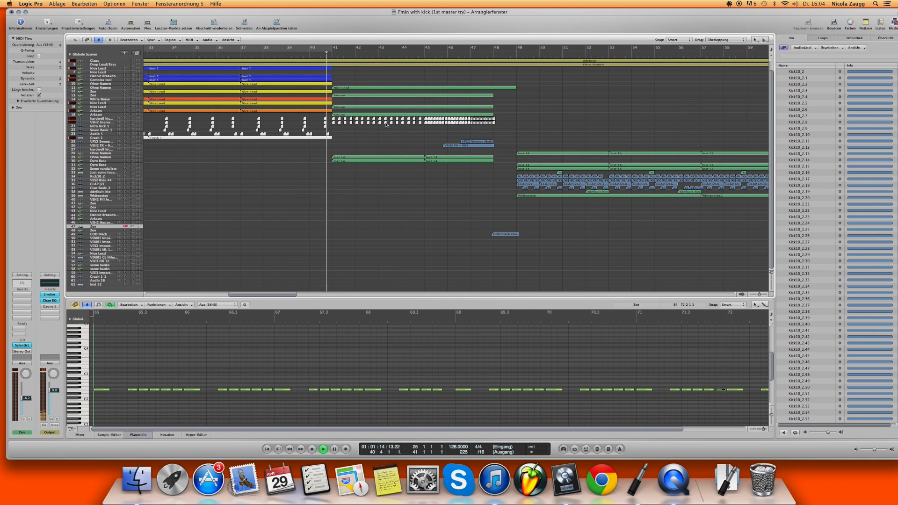
pyautogui.click(137, 88)
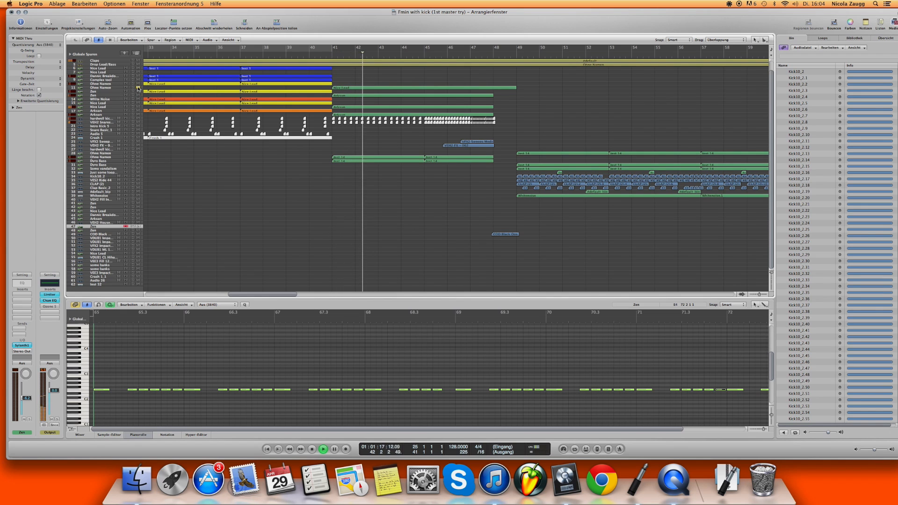
pyautogui.click(141, 87)
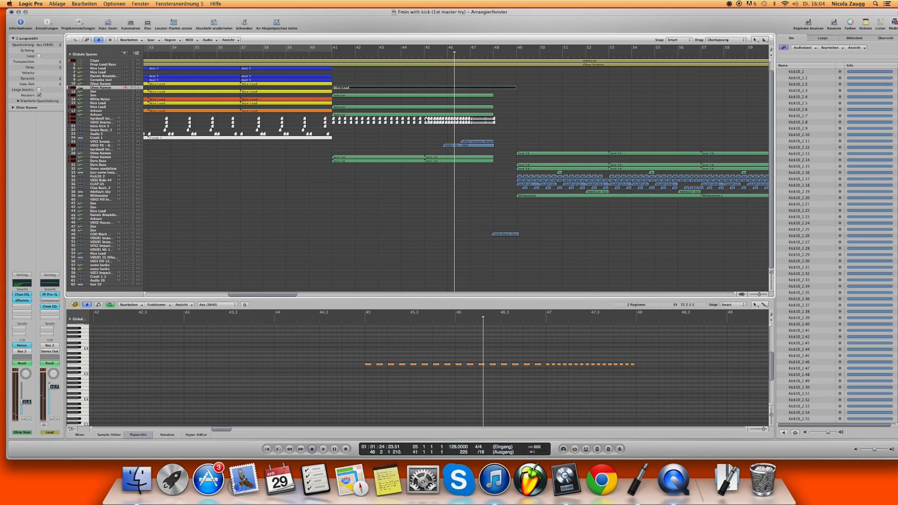
pyautogui.press('space')
# Step: Select the COD Black Ops region at bar 48 and inspect its waveform in the Sample Editor with the tracks enlarged
pyautogui.click(500, 234)
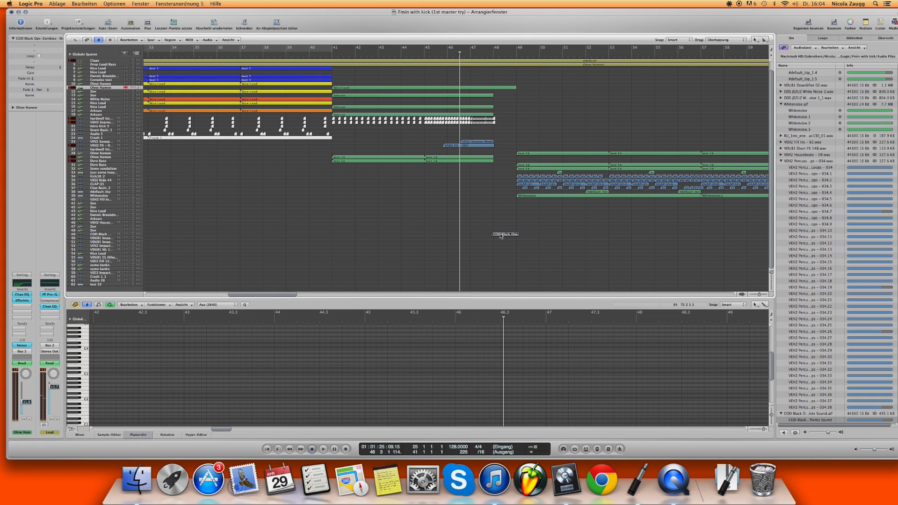
pyautogui.click(100, 234)
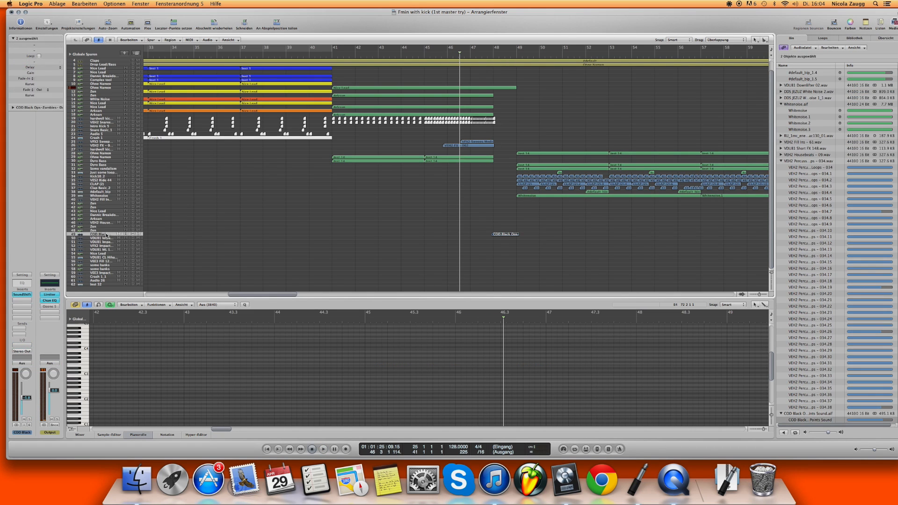
pyautogui.click(509, 249)
pyautogui.moveTo(761, 294); pyautogui.dragTo(760, 294)
pyautogui.click(520, 234)
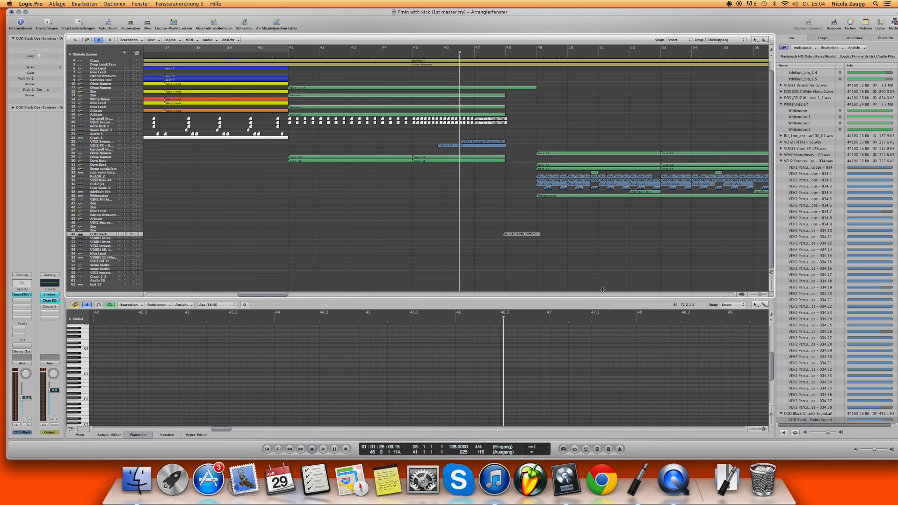
pyautogui.press('w')
pyautogui.moveTo(772, 273); pyautogui.dragTo(771, 283)
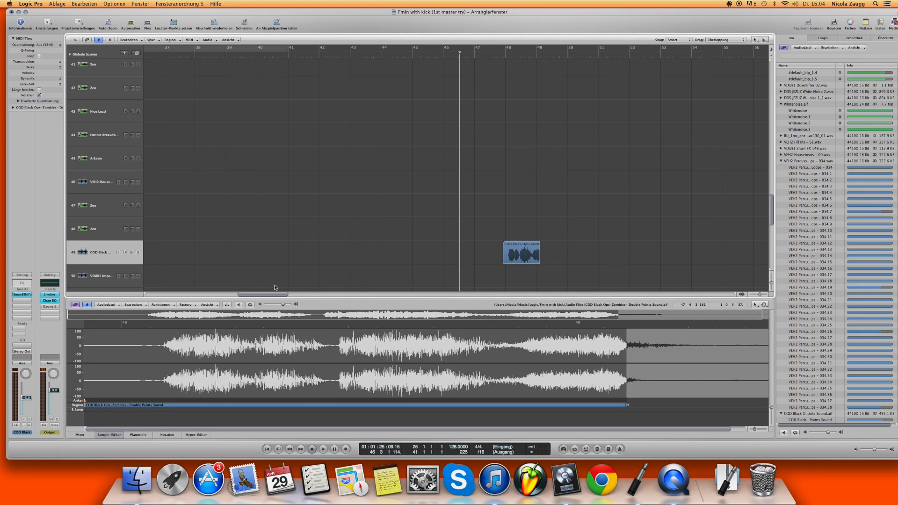
pyautogui.moveTo(275, 293)
pyautogui.mouseDown()
pyautogui.moveTo(318, 299)
pyautogui.moveTo(283, 294)
pyautogui.mouseUp()
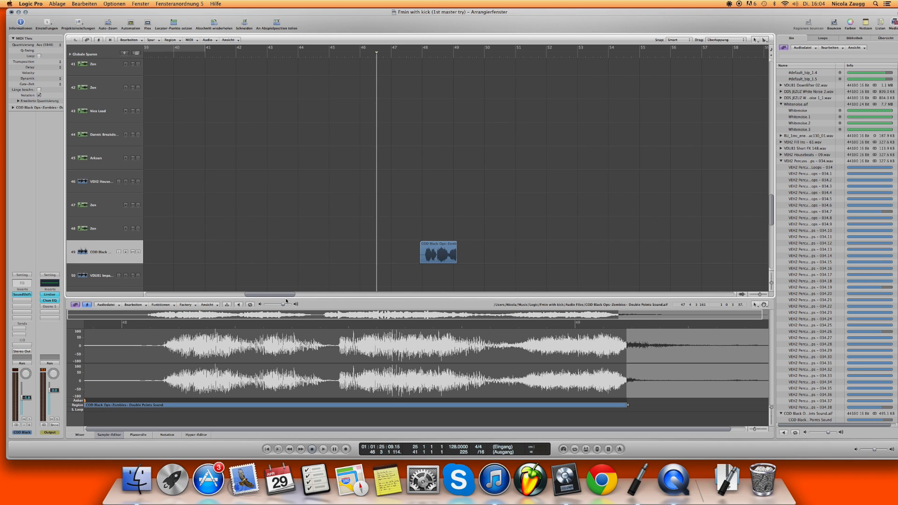
# Step: Play the COD Black Ops sample from around bar 48 and view its SoundShifter Pitch plug-in settings
pyautogui.moveTo(764, 294); pyautogui.dragTo(772, 274)
pyautogui.doubleClick(322, 57)
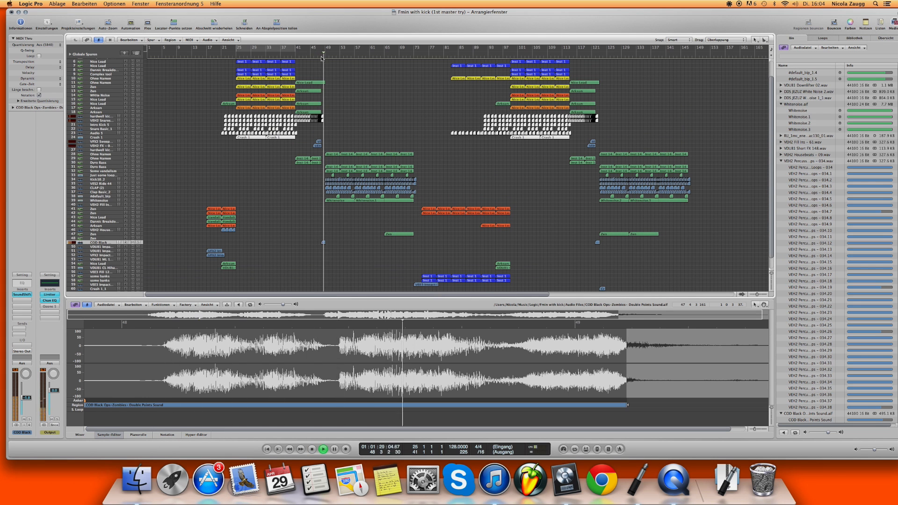
pyautogui.press('space')
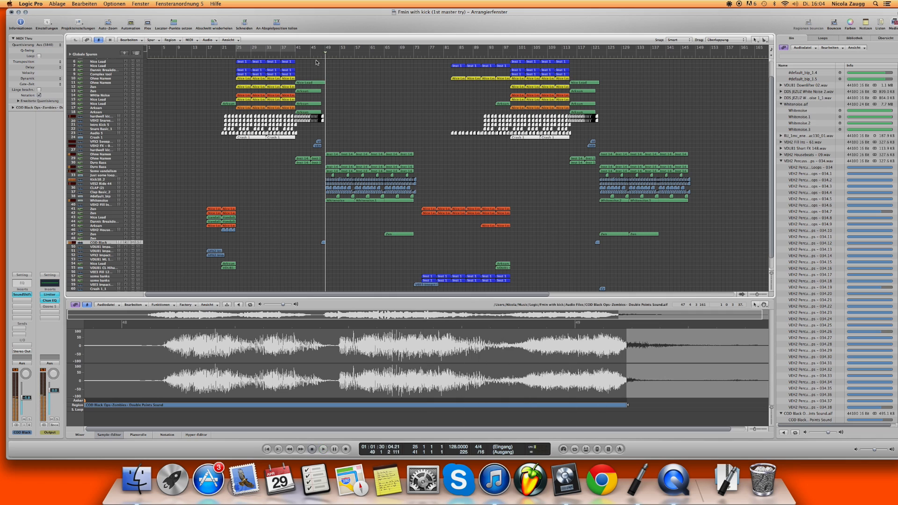
pyautogui.click(22, 295)
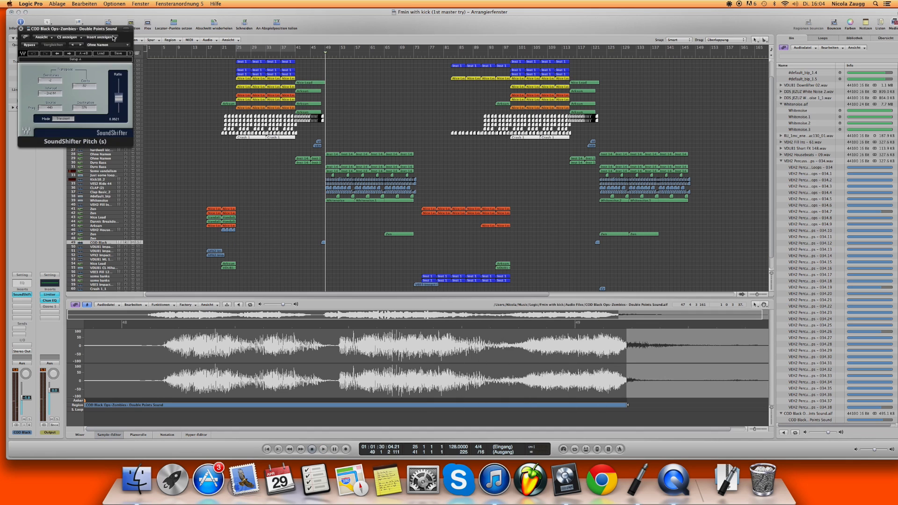
pyautogui.click(22, 31)
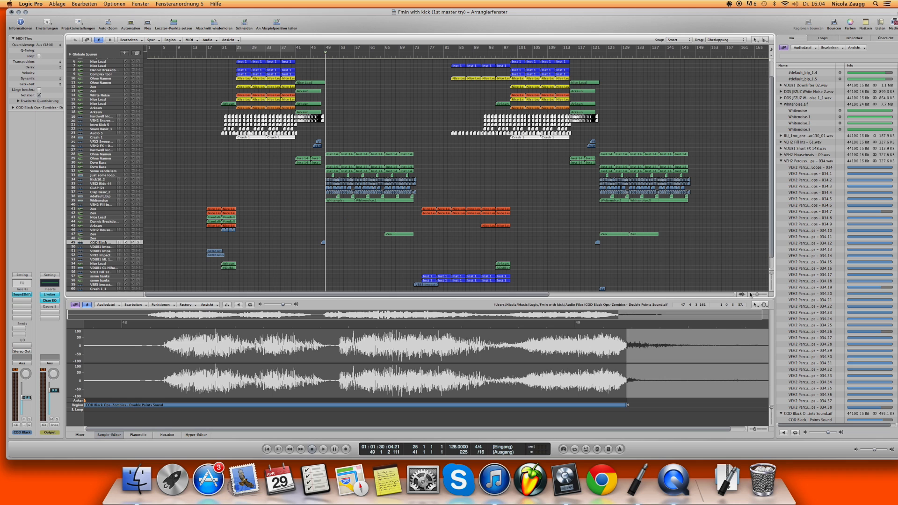
# Step: Go back to the intro regions and open the Effectrix plug-in on the upper Zen track to examine its Vinyl effect
pyautogui.moveTo(759, 295); pyautogui.dragTo(756, 301)
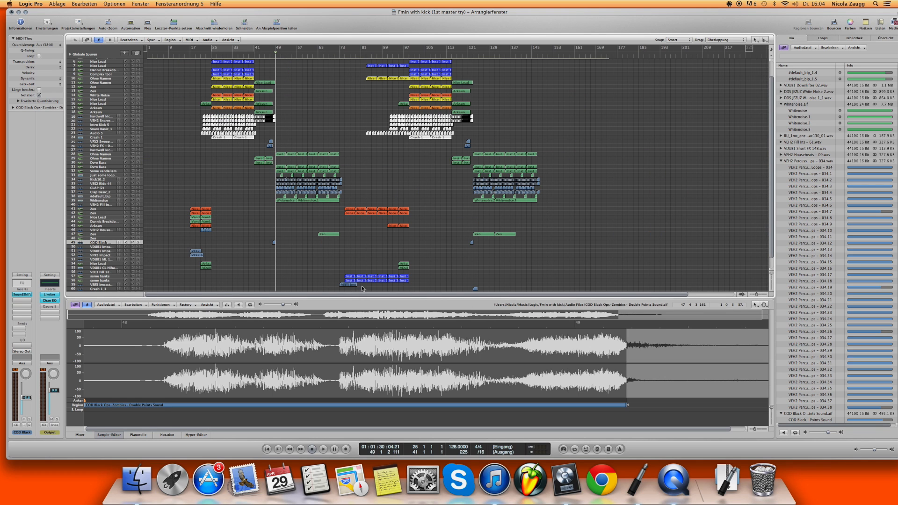
pyautogui.scroll(-1, 222, 230)
pyautogui.moveTo(756, 298); pyautogui.dragTo(758, 296)
pyautogui.moveTo(280, 296); pyautogui.dragTo(212, 282)
pyautogui.click(120, 217)
pyautogui.click(107, 200)
pyautogui.click(103, 208)
pyautogui.click(99, 200)
pyautogui.click(96, 195)
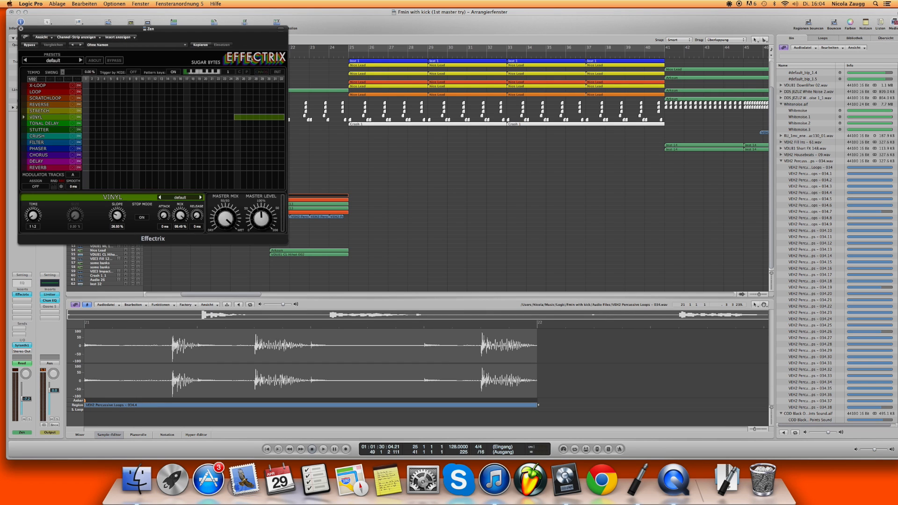
# Step: Move Effectrix clear of the intro regions, play the transition into bar 25 to hear the Vinyl effect, and close the plug-in
pyautogui.moveTo(761, 296); pyautogui.dragTo(758, 296)
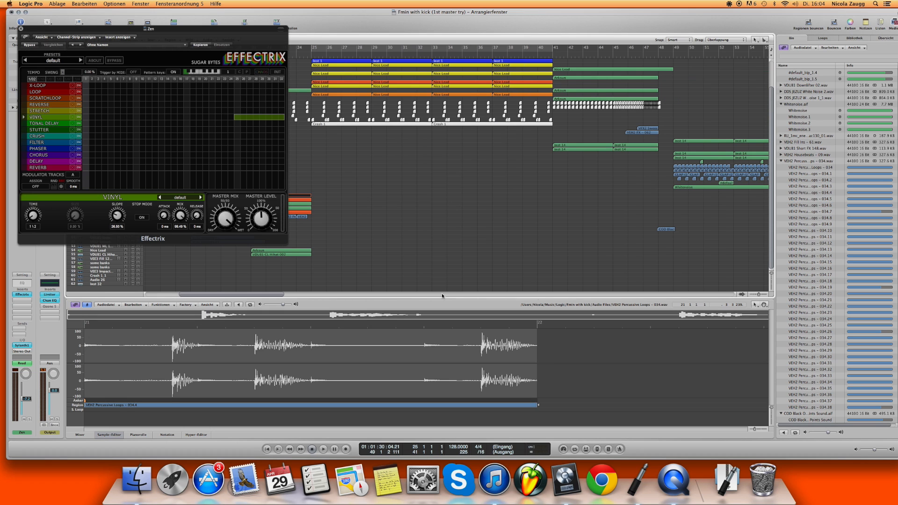
pyautogui.moveTo(270, 296); pyautogui.dragTo(245, 296)
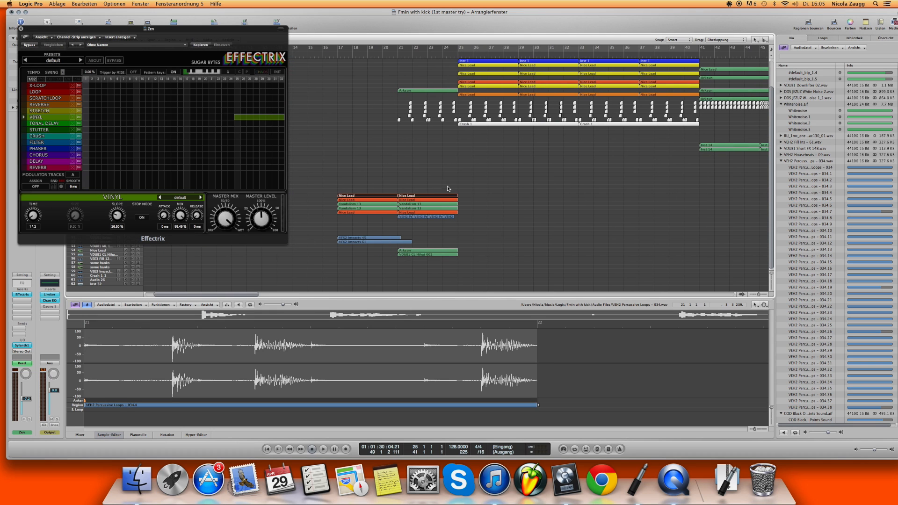
pyautogui.moveTo(759, 294); pyautogui.dragTo(754, 293)
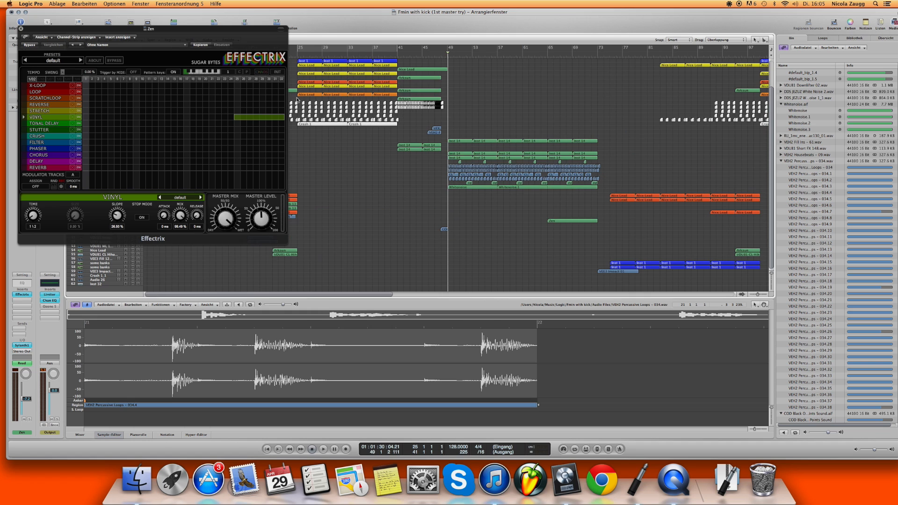
pyautogui.moveTo(256, 28); pyautogui.dragTo(533, 136)
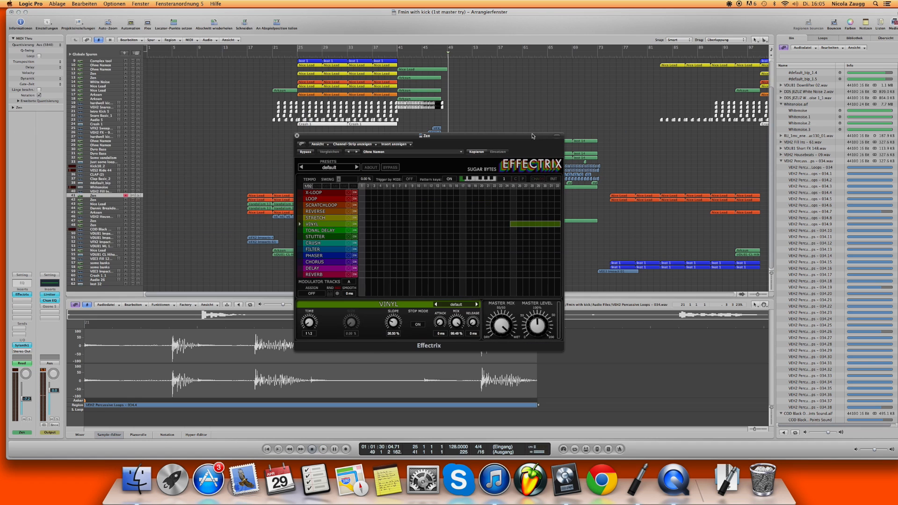
pyautogui.click(285, 58)
pyautogui.doubleClick(290, 54)
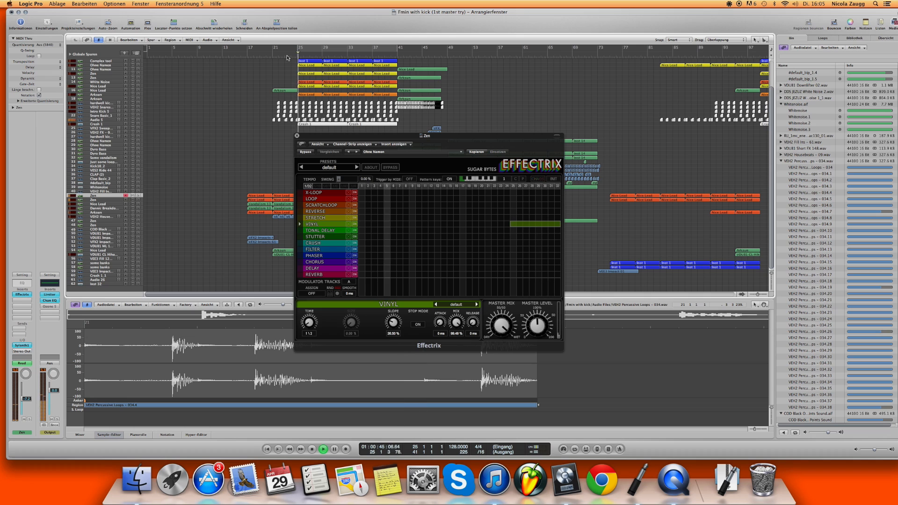
pyautogui.press('space')
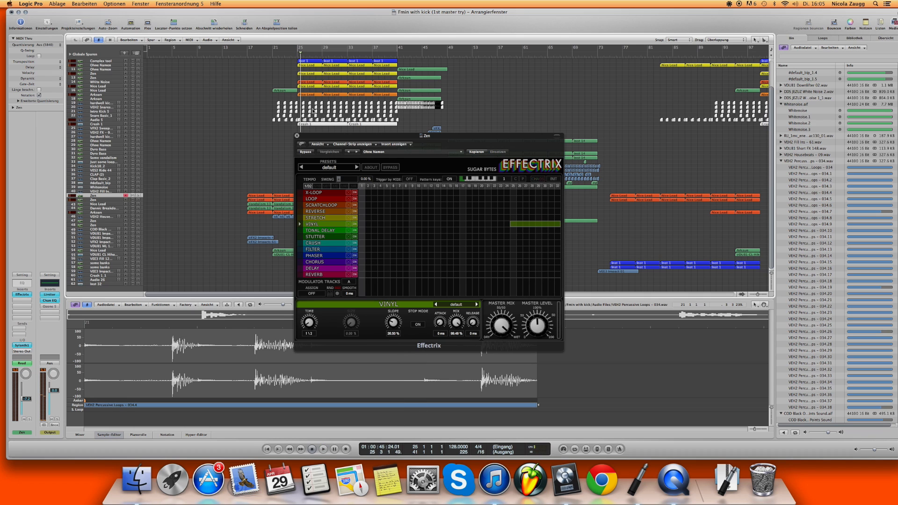
pyautogui.click(297, 135)
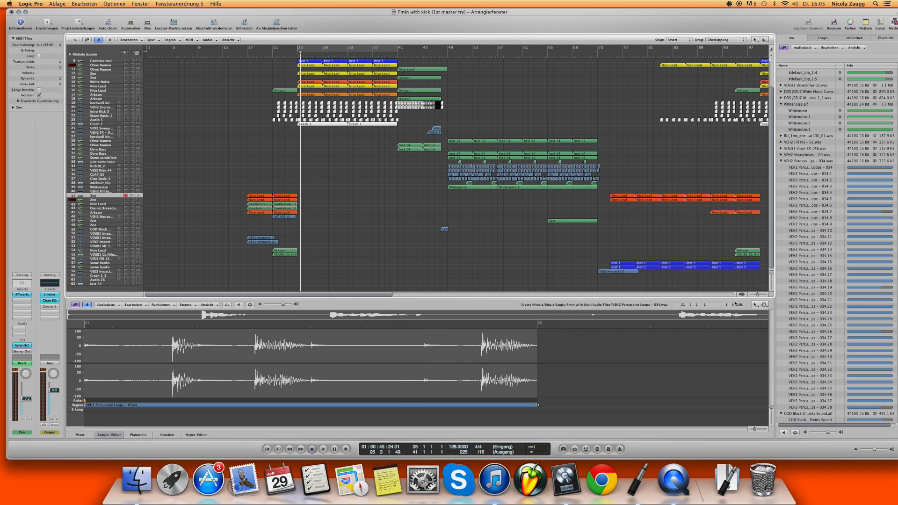
# Step: Play the drop from just before bar 49 and skip ahead to around bar 52 to hear more of it
pyautogui.moveTo(757, 295); pyautogui.dragTo(759, 294)
pyautogui.click(564, 56)
pyautogui.press('space')
pyautogui.moveTo(599, 55); pyautogui.dragTo(611, 56)
pyautogui.press('space')
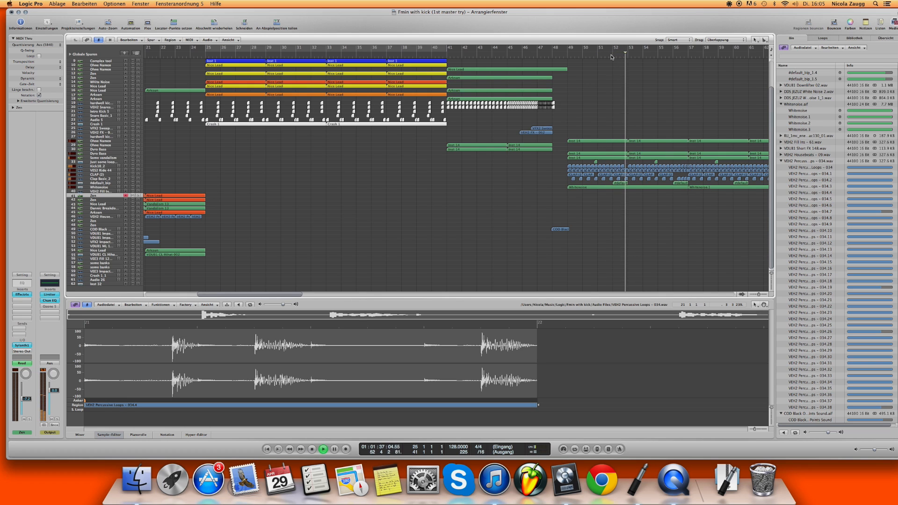
pyautogui.press('space')
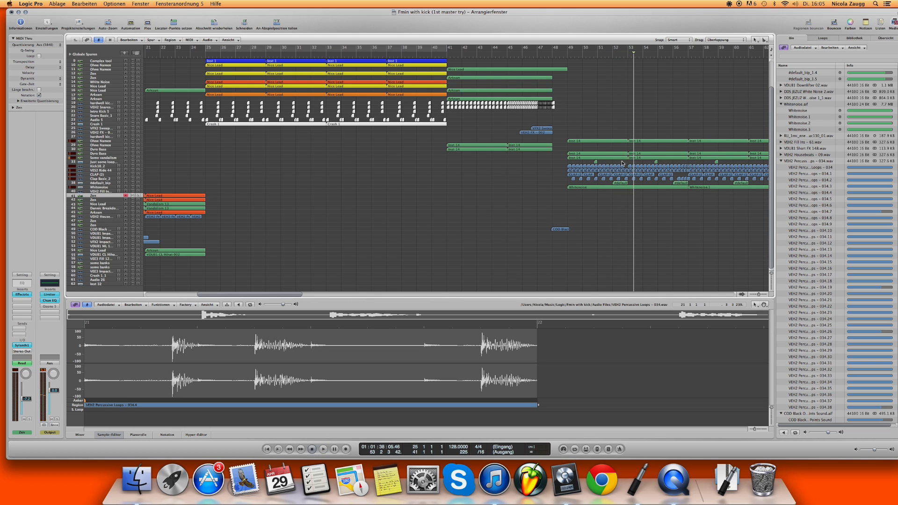
# Step: Select the Dyro Bass track with the drop regions and return to the full arrangement overview
pyautogui.click(105, 154)
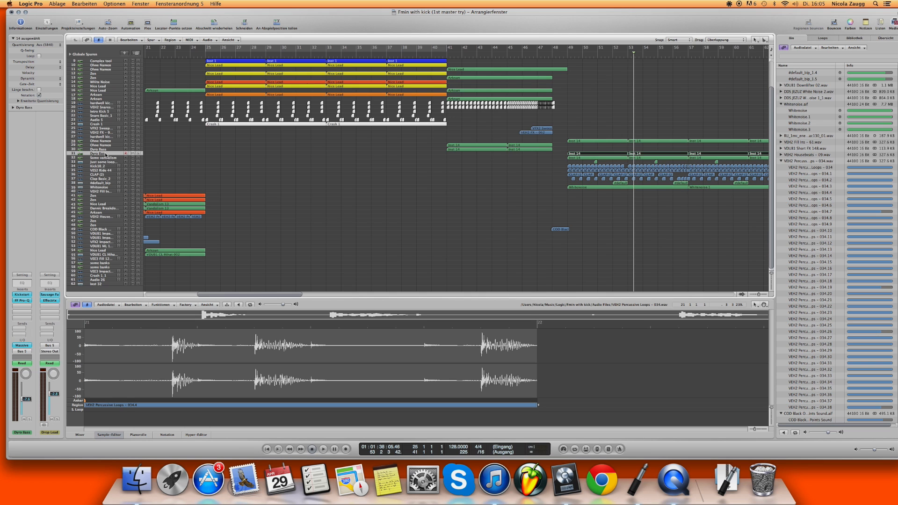
pyautogui.moveTo(761, 296); pyautogui.dragTo(759, 294)
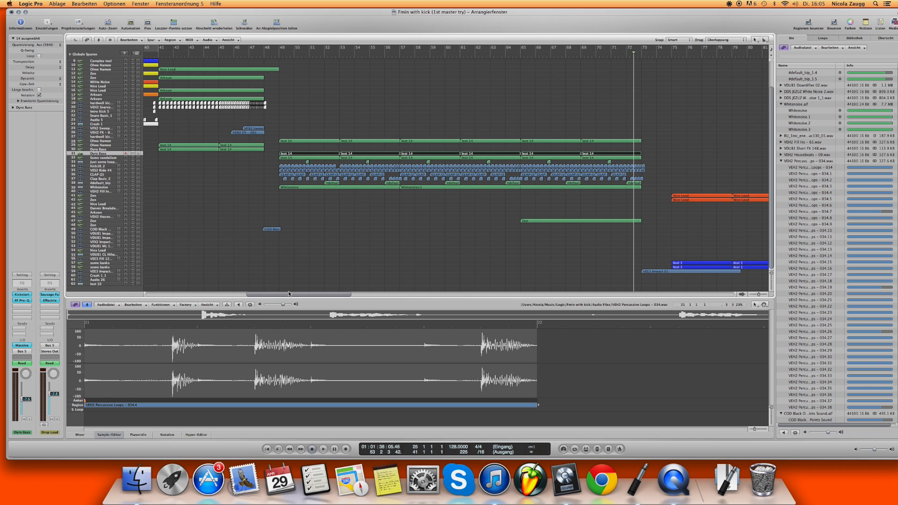
pyautogui.moveTo(290, 294); pyautogui.dragTo(228, 289)
pyautogui.moveTo(761, 295); pyautogui.dragTo(759, 296)
pyautogui.scroll(5, 479, 237)
pyautogui.scroll(-5, 479, 237)
pyautogui.scroll(5, 479, 237)
pyautogui.scroll(-5, 479, 238)
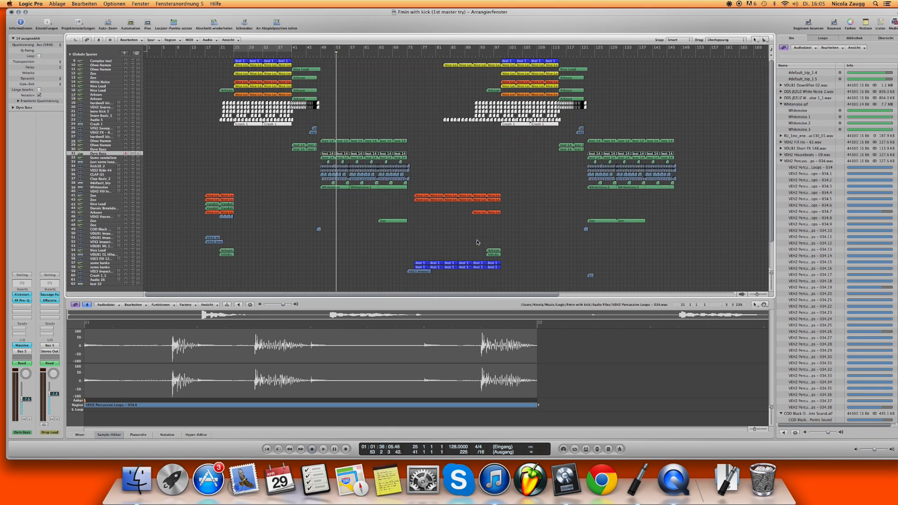
# Step: Look through the lower tracks of the arrangement and select the Kick10_2 track with the drop's kick regions
pyautogui.scroll(5, 468, 233)
pyautogui.scroll(-5, 467, 232)
pyautogui.click(95, 285)
pyautogui.click(95, 247)
pyautogui.click(96, 145)
pyautogui.click(97, 166)
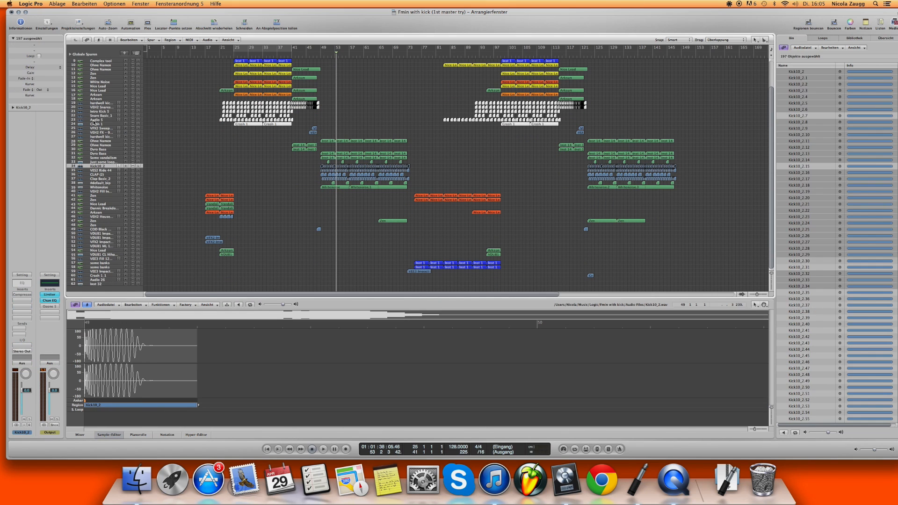
# Step: Show the Mixer below the arrangement and bring its first channel strips, starting with the sidechain channel, into view
pyautogui.doubleClick(80, 435)
pyautogui.click(84, 435)
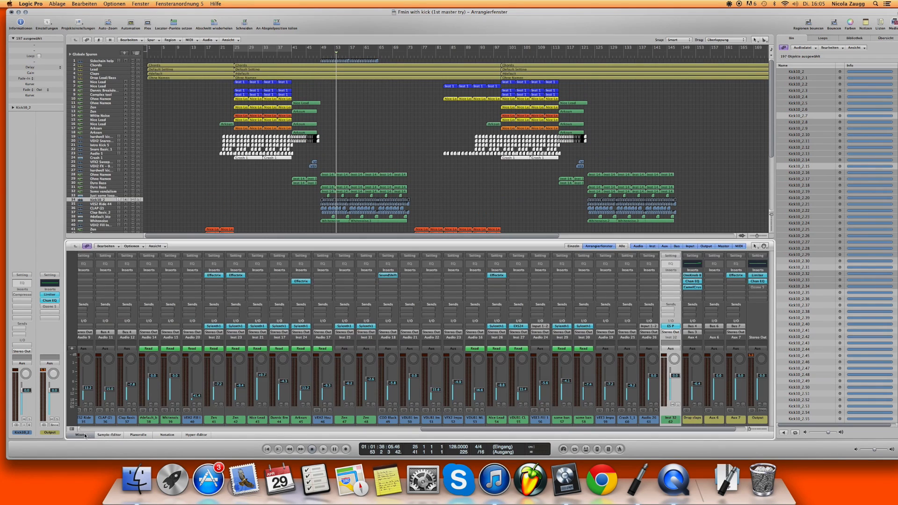
pyautogui.moveTo(465, 429); pyautogui.dragTo(115, 398)
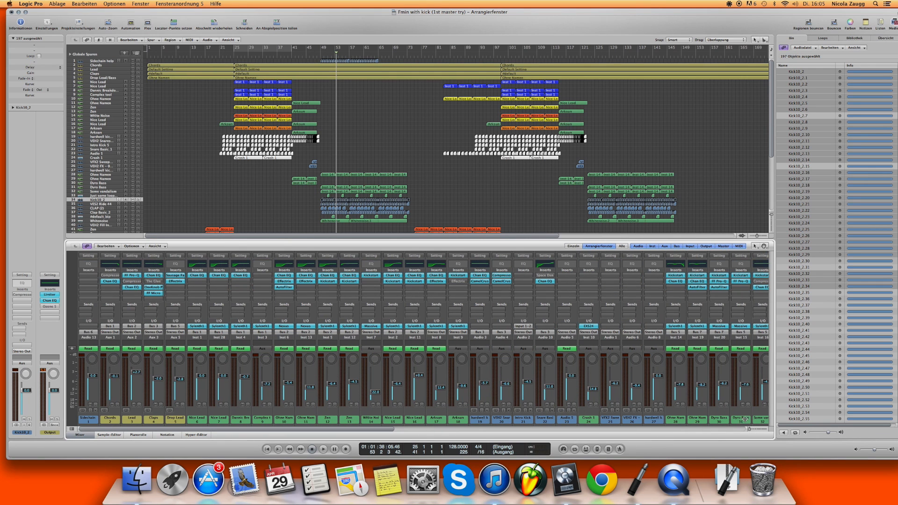
# Step: Adjust the arrangement's horizontal zoom until the whole song fits above the Mixer
pyautogui.moveTo(758, 236); pyautogui.dragTo(761, 236)
pyautogui.scroll(-5, 408, 139)
pyautogui.scroll(5, 408, 139)
pyautogui.scroll(-5, 414, 146)
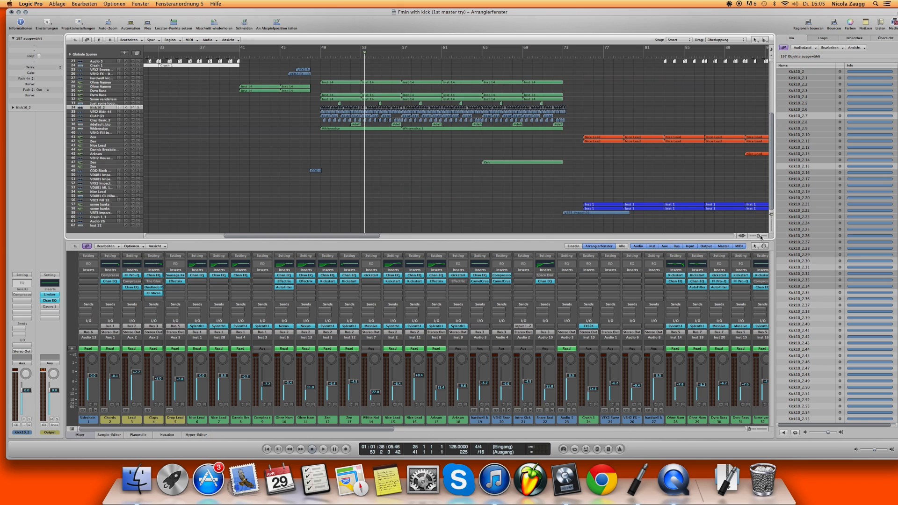
pyautogui.moveTo(759, 237); pyautogui.dragTo(755, 236)
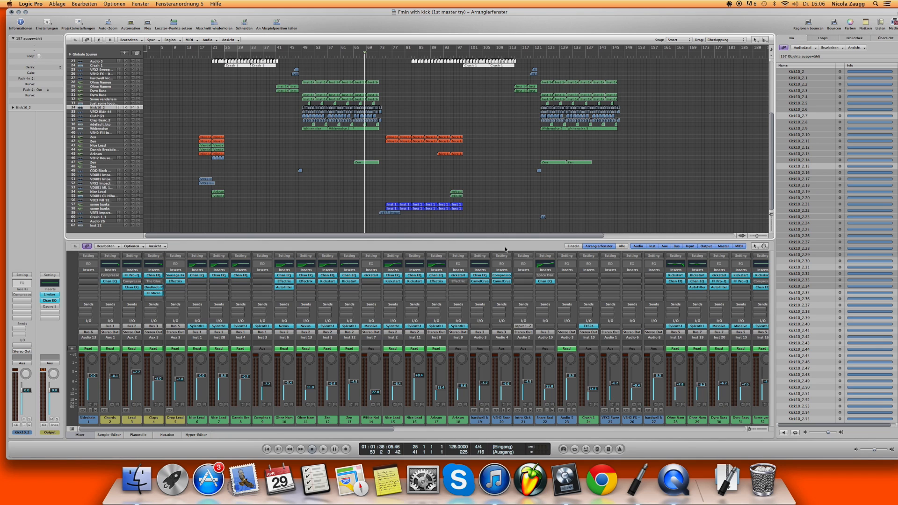
pyautogui.click(756, 236)
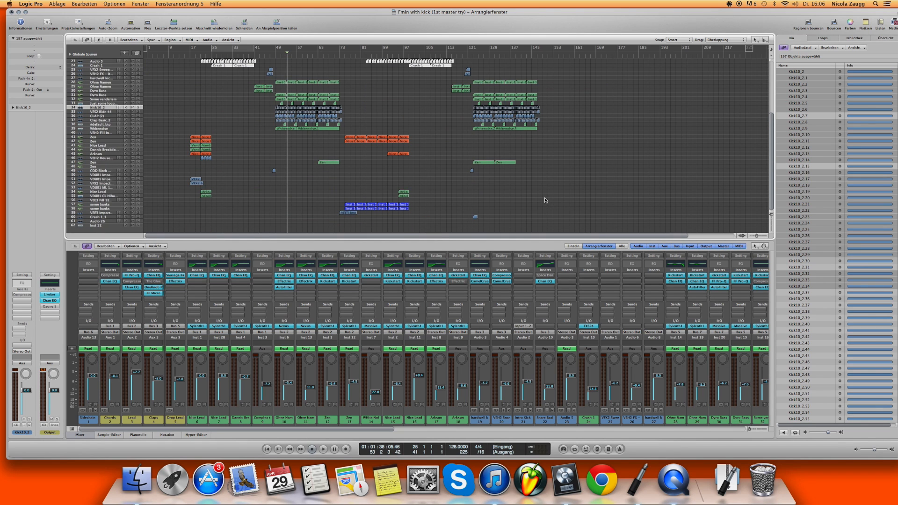
# Step: Deselect the kick regions and look over the arrangement from the uppermost tracks down to the second break's regions
pyautogui.scroll(5, 545, 200)
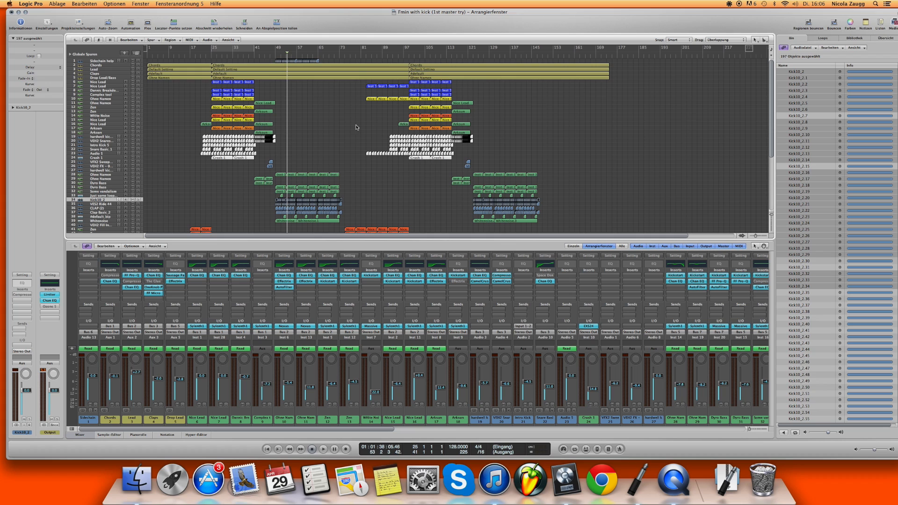
pyautogui.click(370, 64)
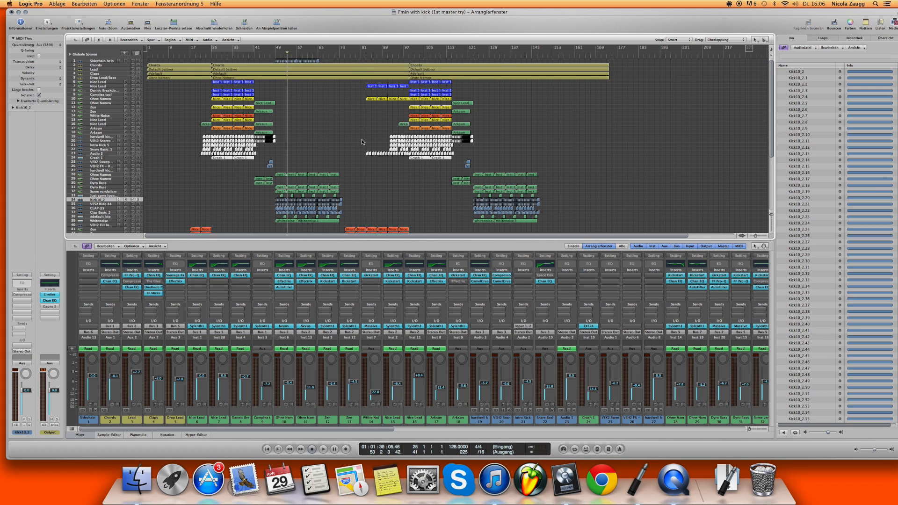
pyautogui.scroll(-5, 385, 148)
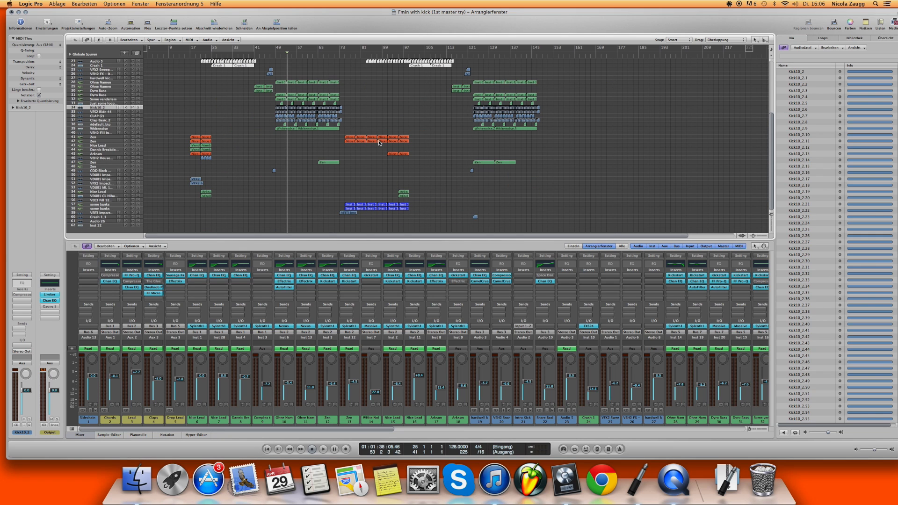